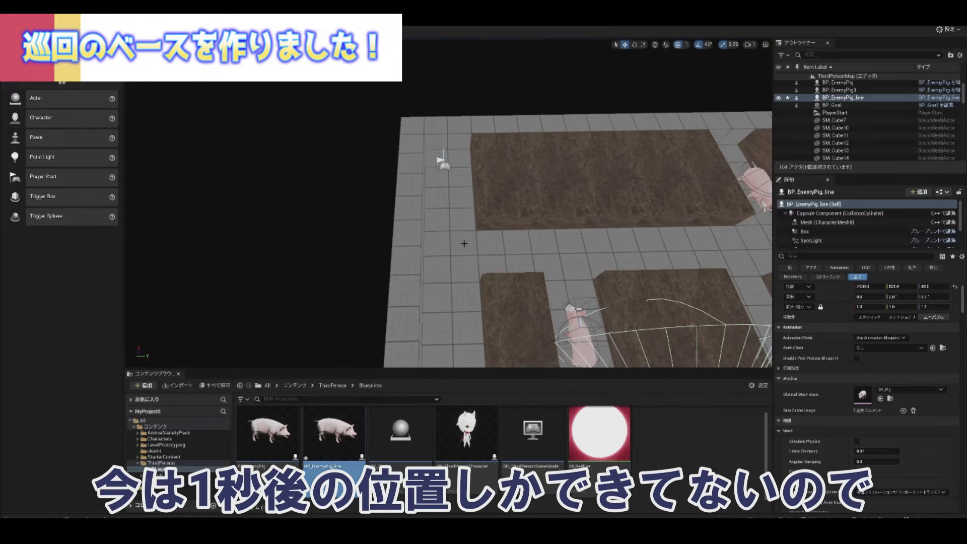
Step: Toggle the pig's gizmo to rotation mode and back to move mode
key(e)
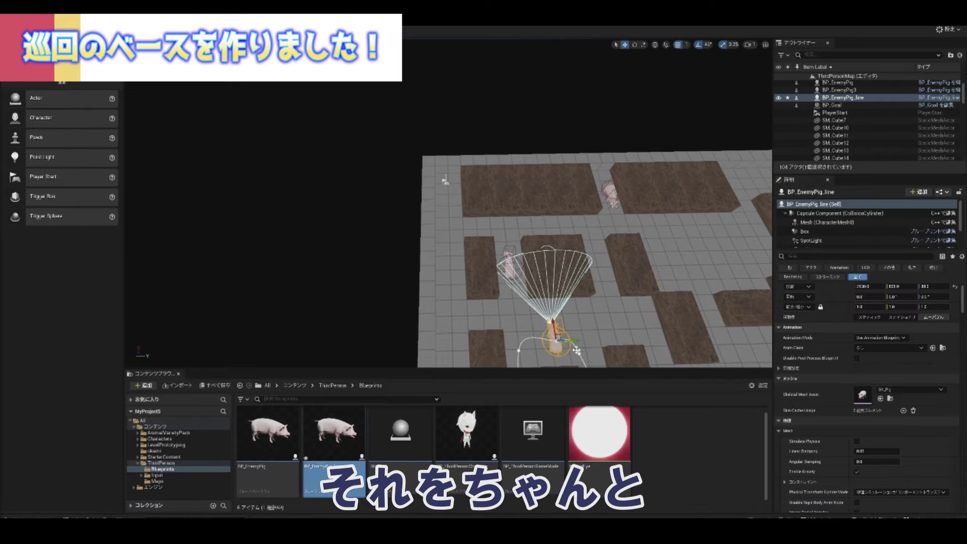
scroll(545, 333, up, 3)
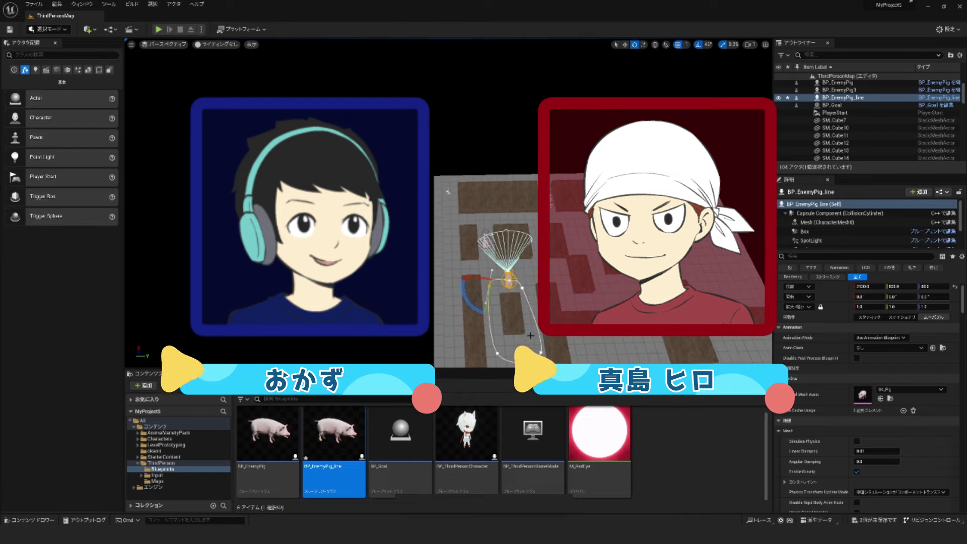
click(625, 46)
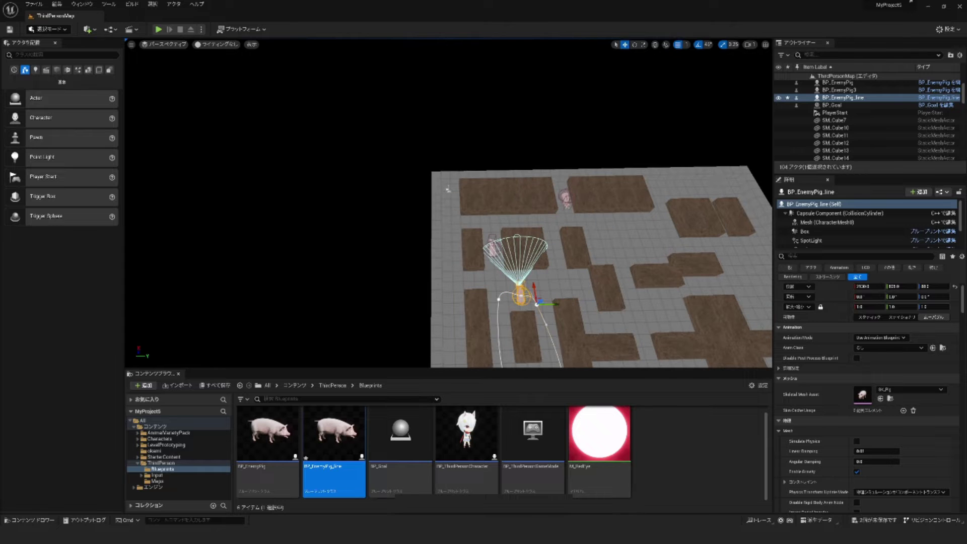
Step: In Left view, drag the raised spline point's Z arrow down onto the track height
click(172, 44)
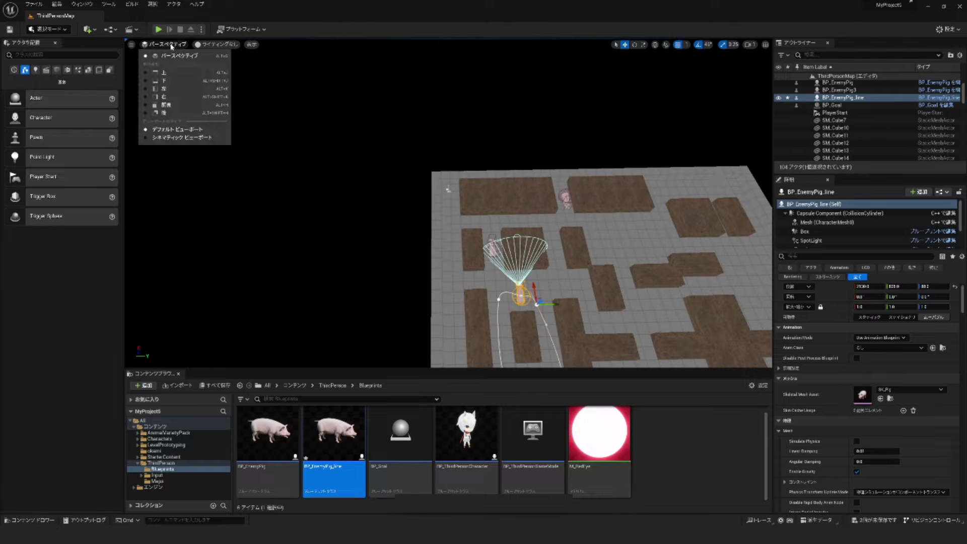
click(179, 88)
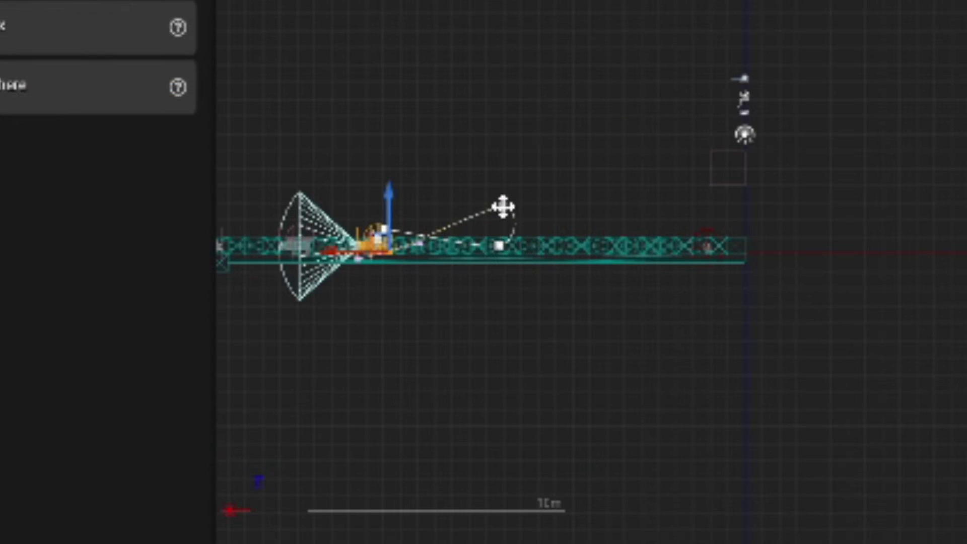
click(503, 207)
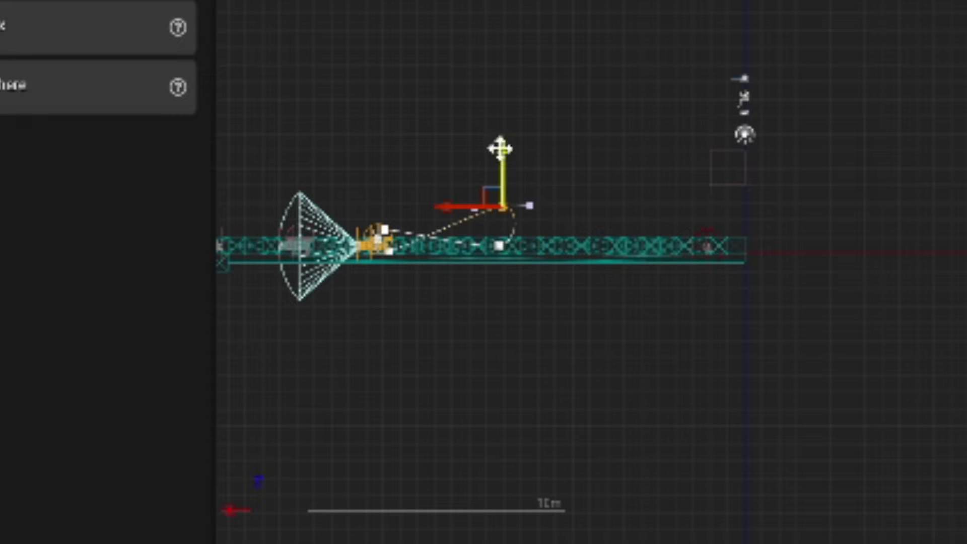
drag(503, 149, 507, 176)
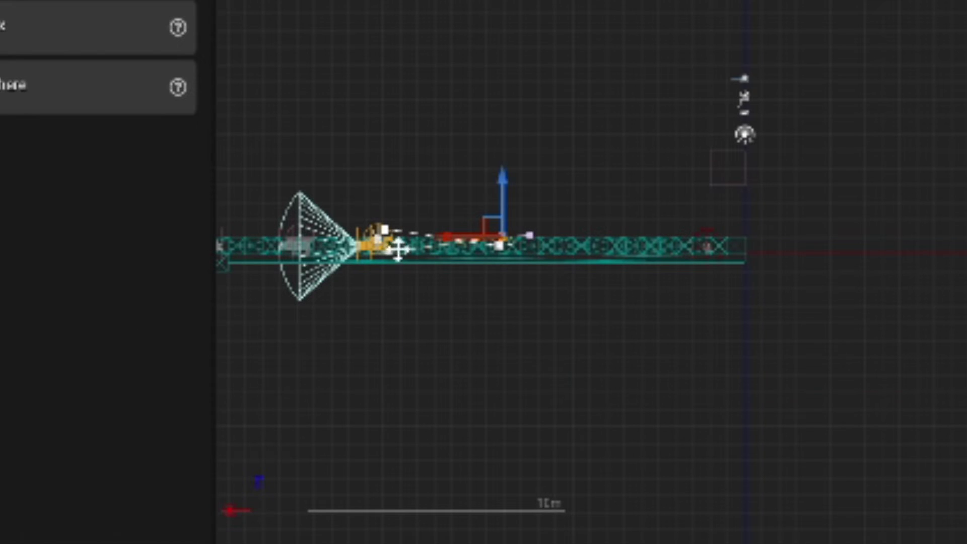
click(765, 49)
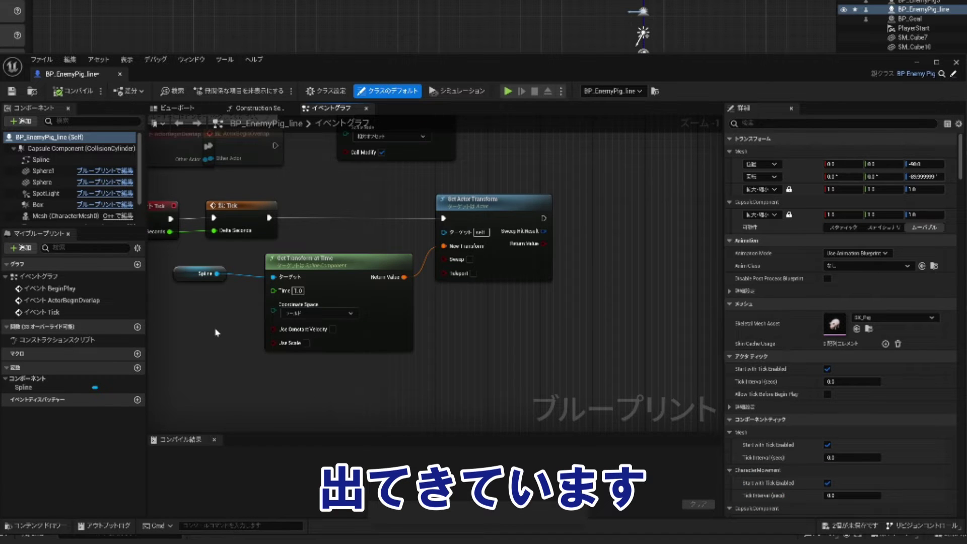
Step: Break the wire feeding Set Actor Transform's New Transform pin
right_drag(216, 332, 276, 347)
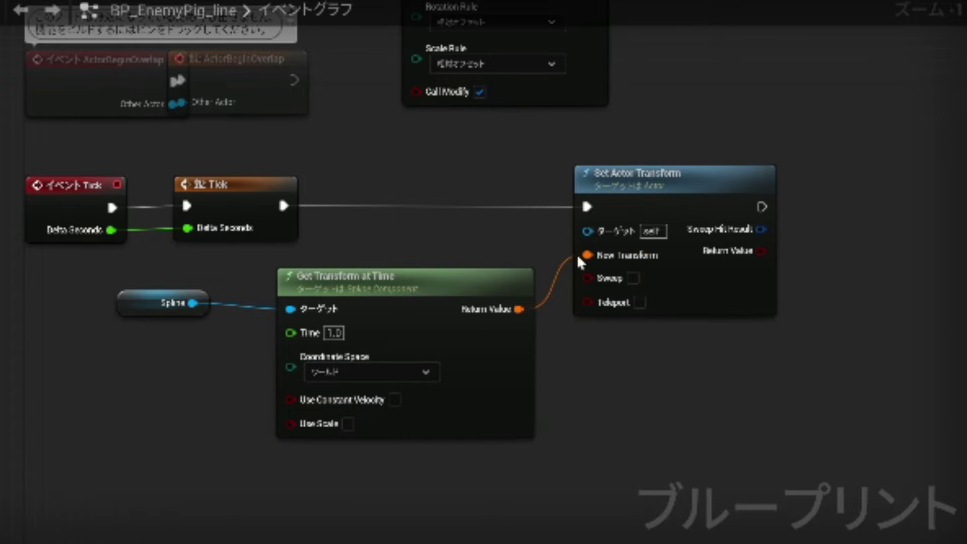
drag(587, 255, 555, 279)
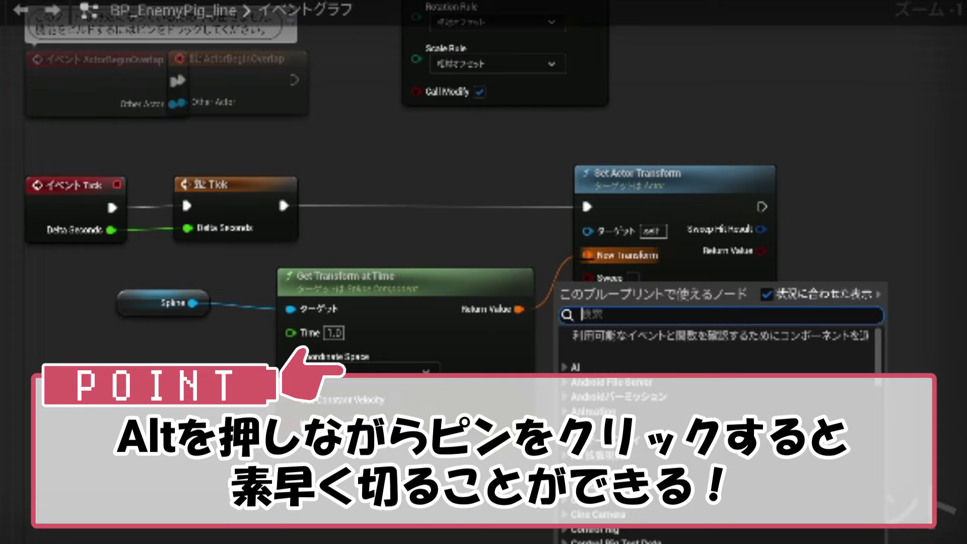
click(545, 343)
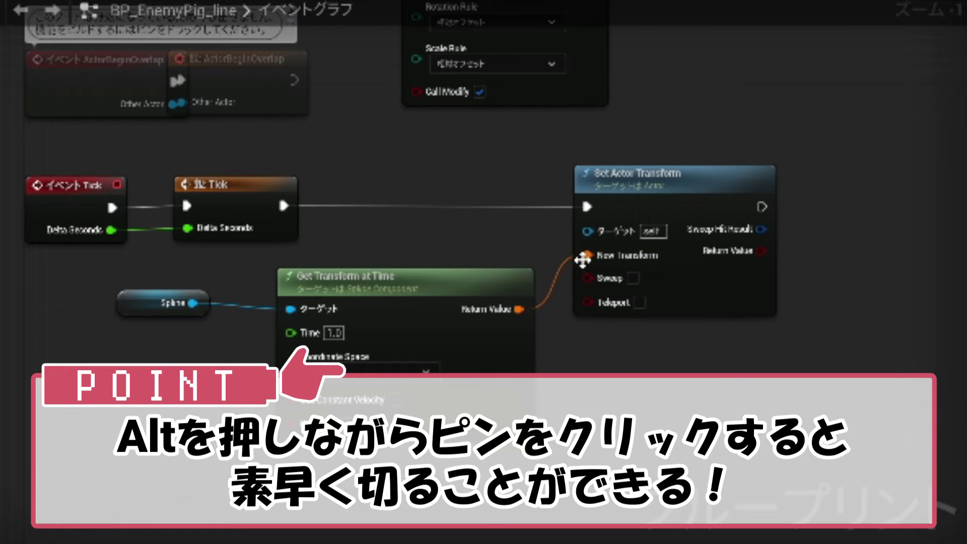
alt+click(583, 259)
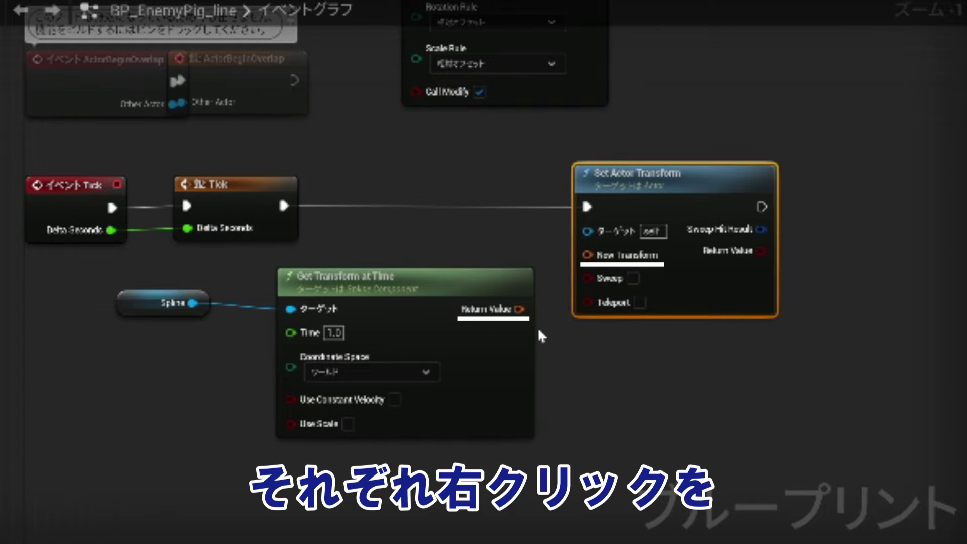
Step: Split Return Value and New Transform pins into Location, Rotation and Scale
right_click(521, 311)
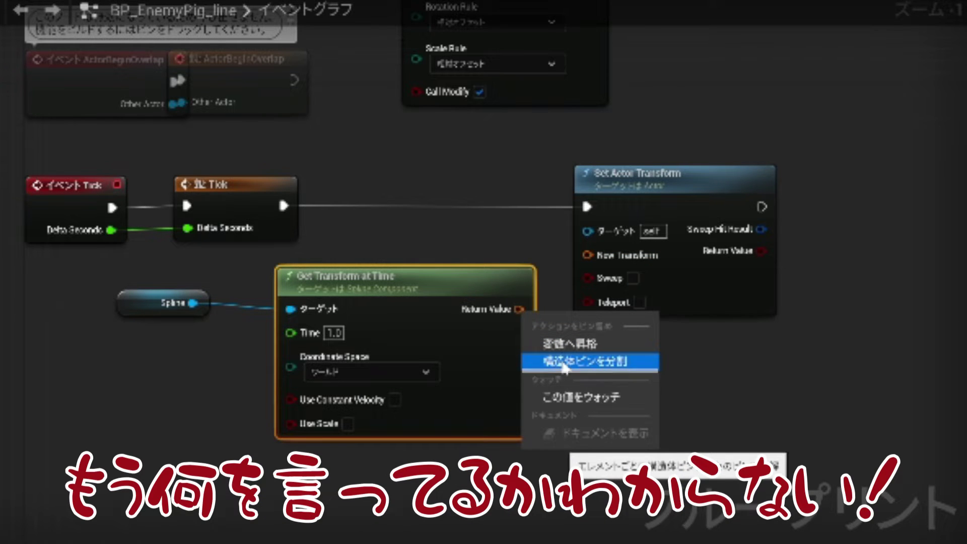
click(563, 365)
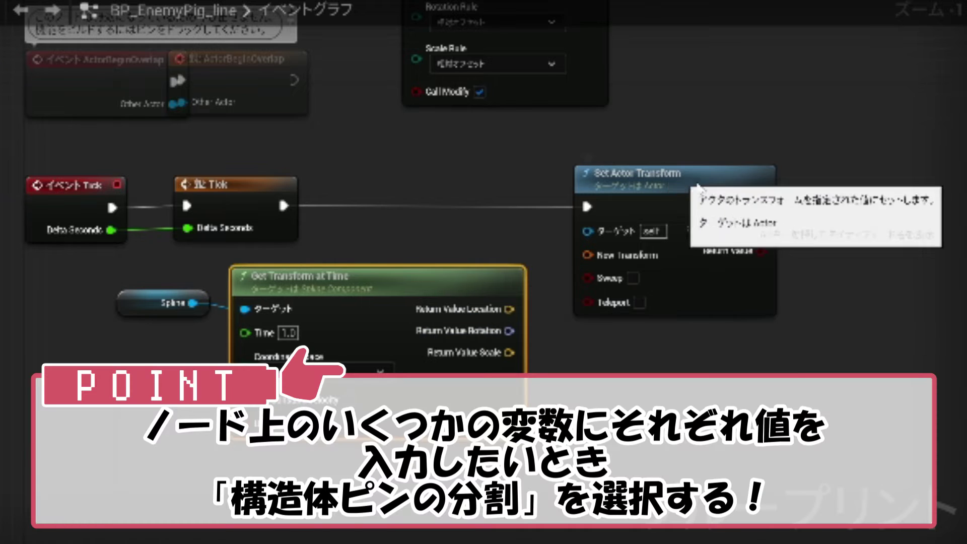
mouse_move(657, 188)
mouse_down()
mouse_move(770, 199)
mouse_move(751, 180)
mouse_up()
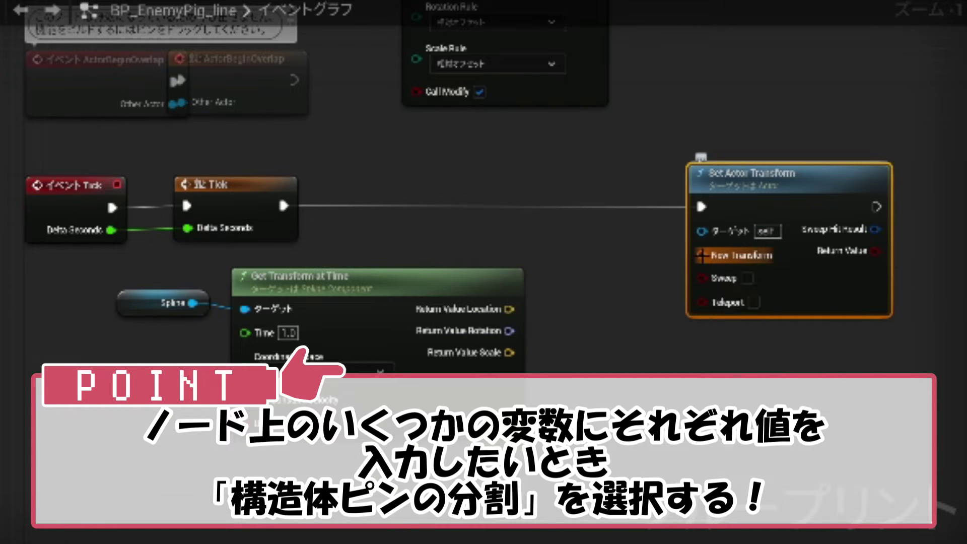
right_click(701, 255)
click(751, 303)
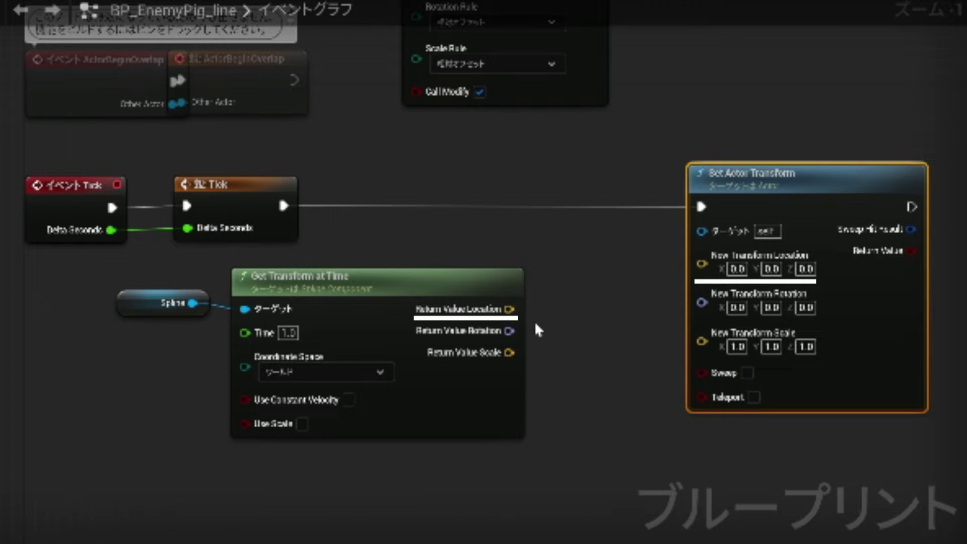
Step: Split both Return Value Location and New Transform Location into X, Y, Z
right_click(511, 311)
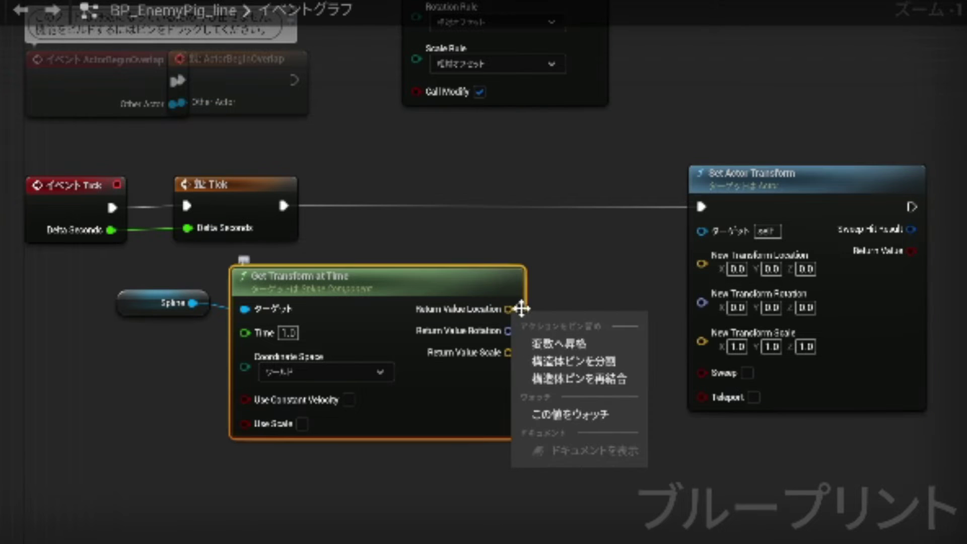
click(569, 361)
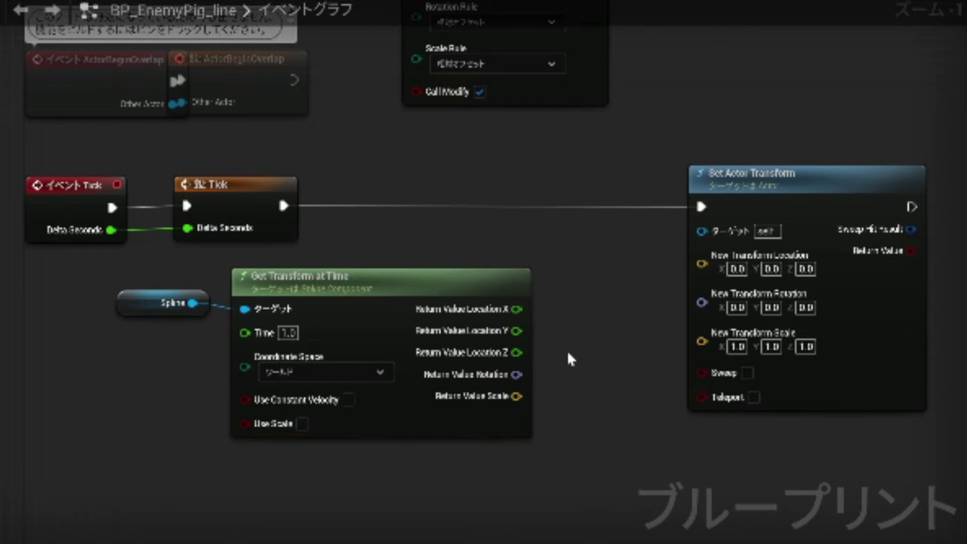
right_click(701, 263)
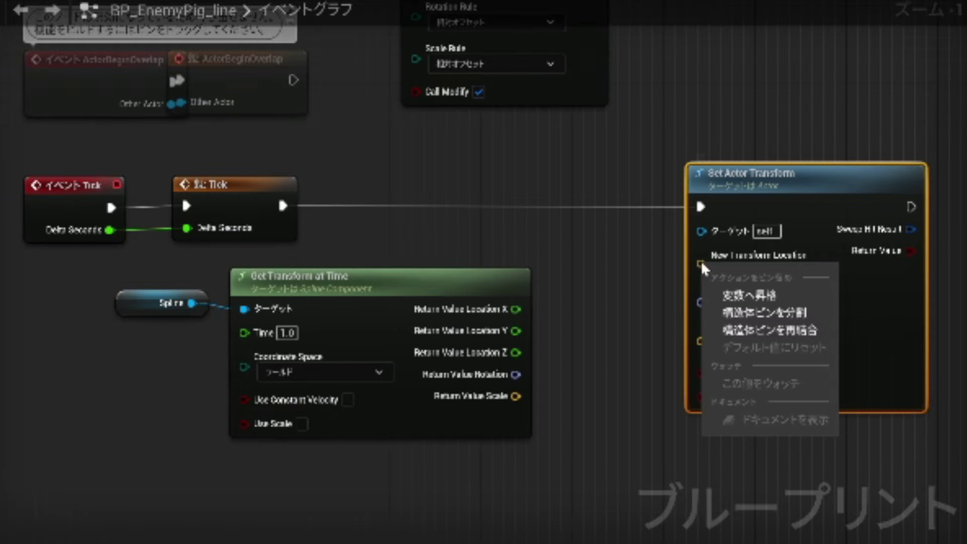
click(721, 314)
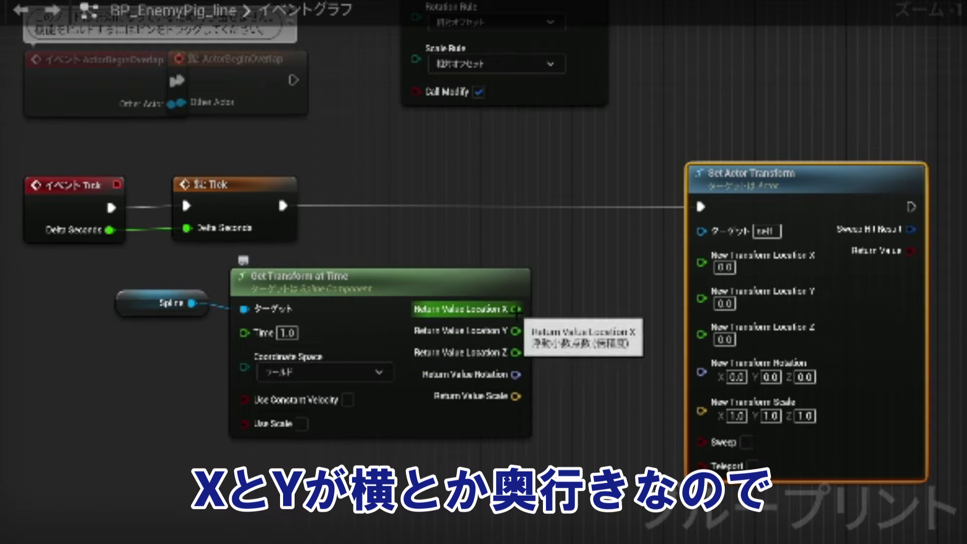
Step: Wire spline Location X to X, Y to Y, and Rotation to Rotation, leaving Z unconnected
drag(516, 309, 701, 254)
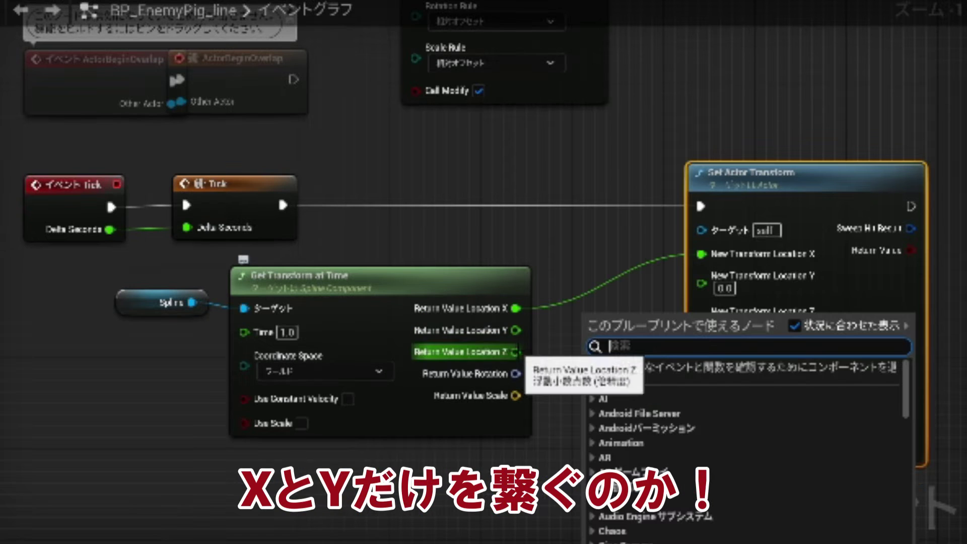
mouse_move(516, 330)
mouse_down()
mouse_move(705, 291)
mouse_move(701, 276)
mouse_up()
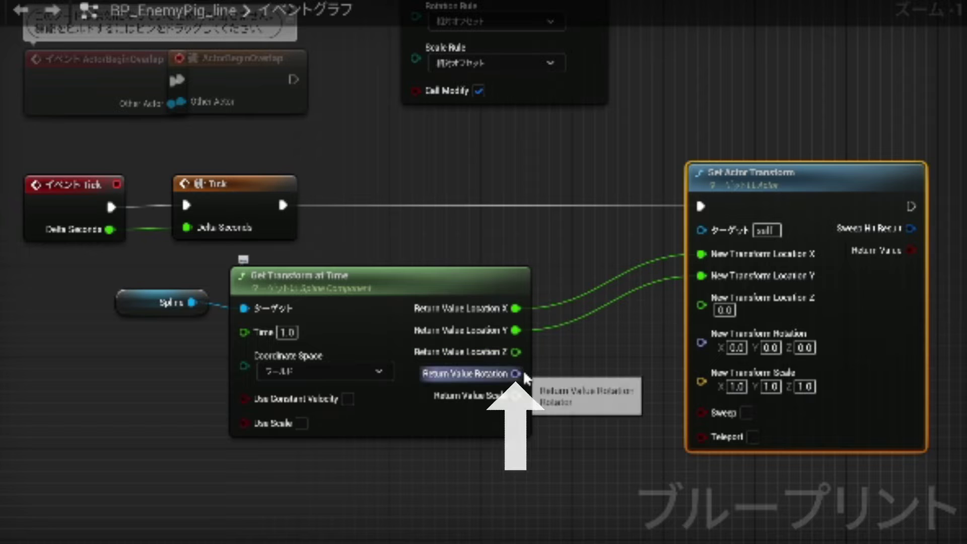
drag(524, 377, 702, 344)
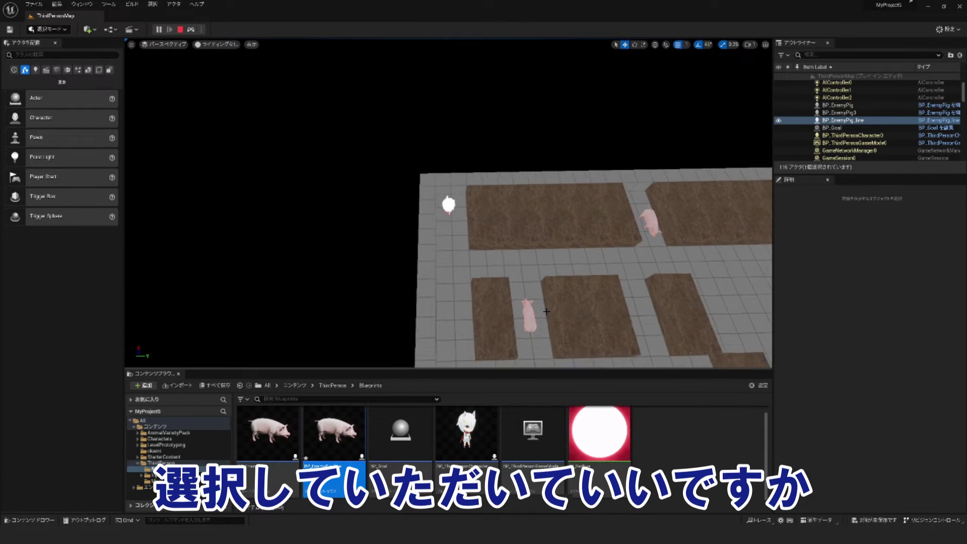
Step: Select BP_EnemyPig and BP_EnemyPig_line in the running level to inspect them
click(511, 286)
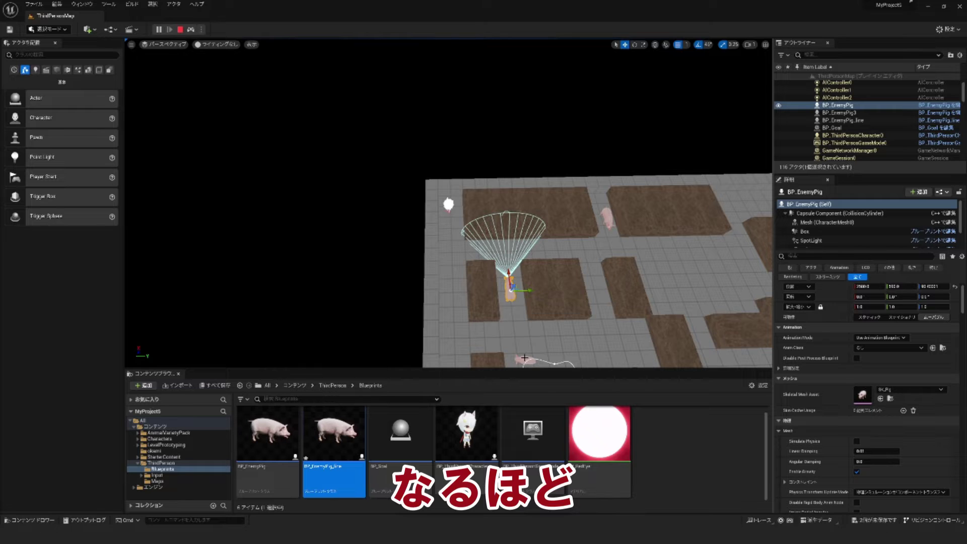
click(524, 357)
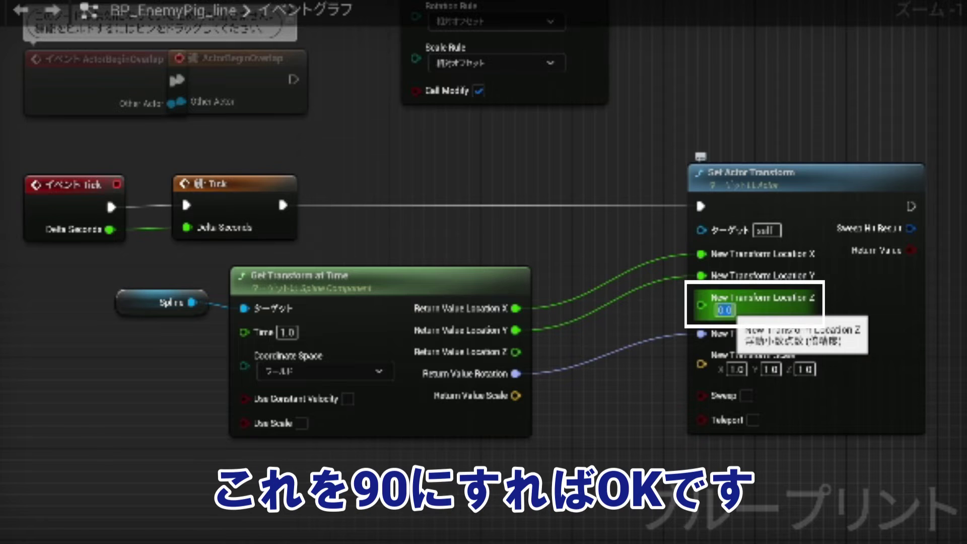
Step: Enter 90 as Set Actor Transform's New Transform Location Z
text(90)
key(Return)
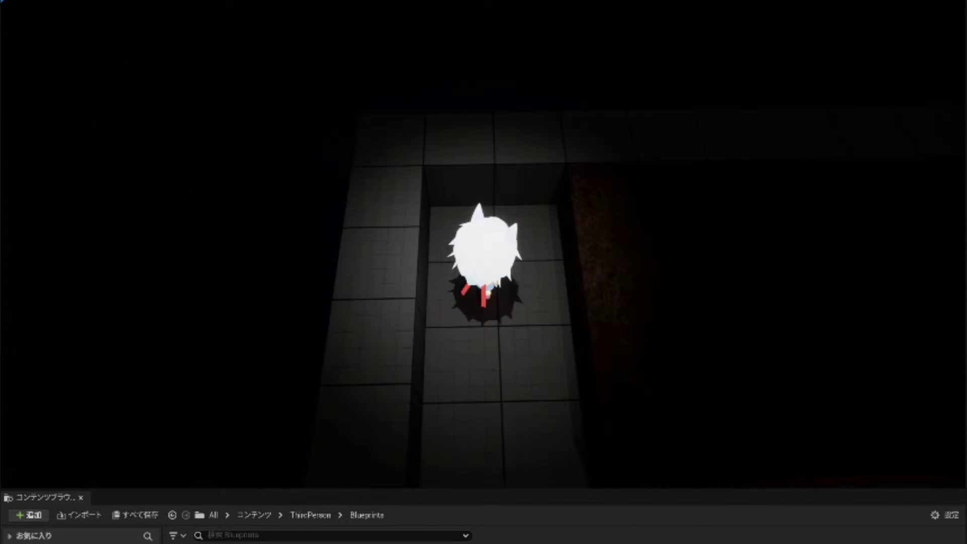
Step: End the play session and reopen BP_EnemyPig_line from the Content Browser
key(Escape)
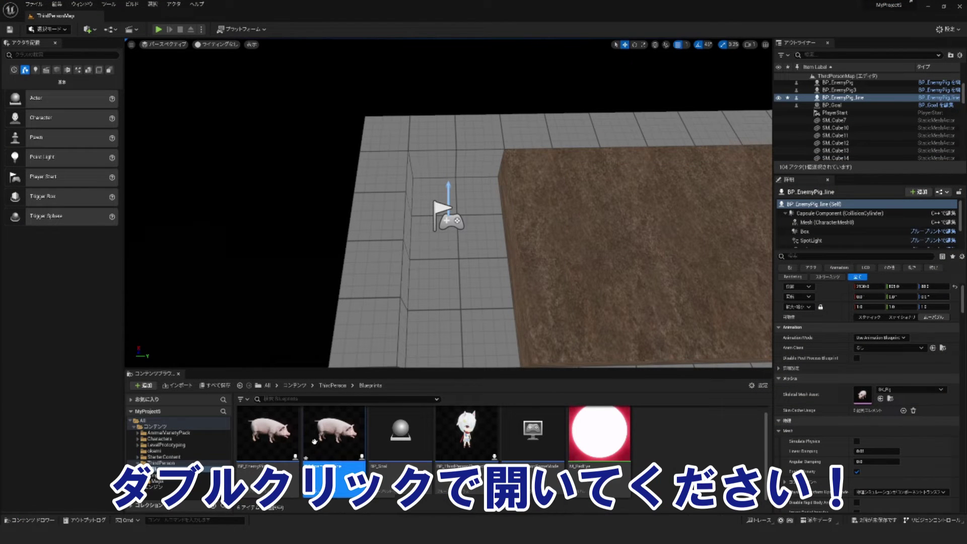
double_click(334, 445)
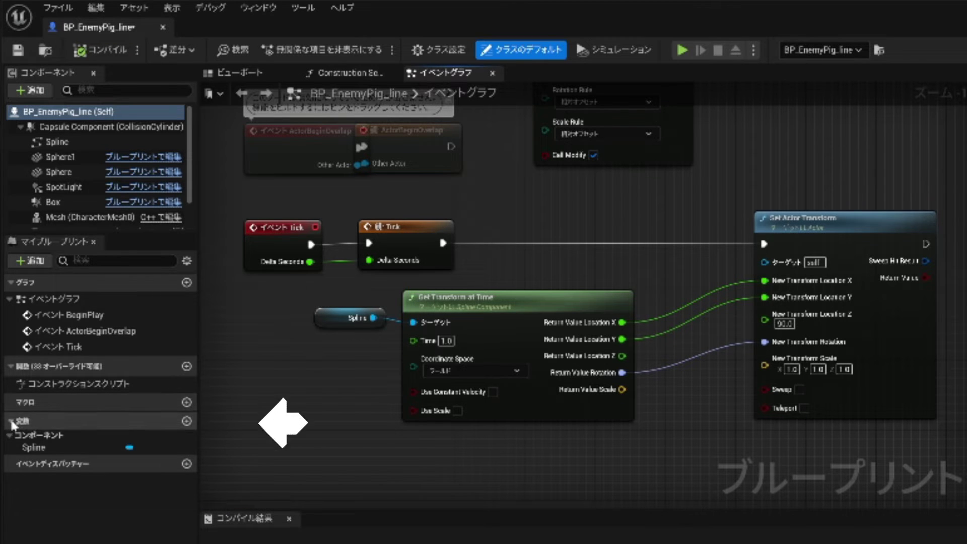
Step: Create a Float variable named timer and drag it into the event graph
click(187, 422)
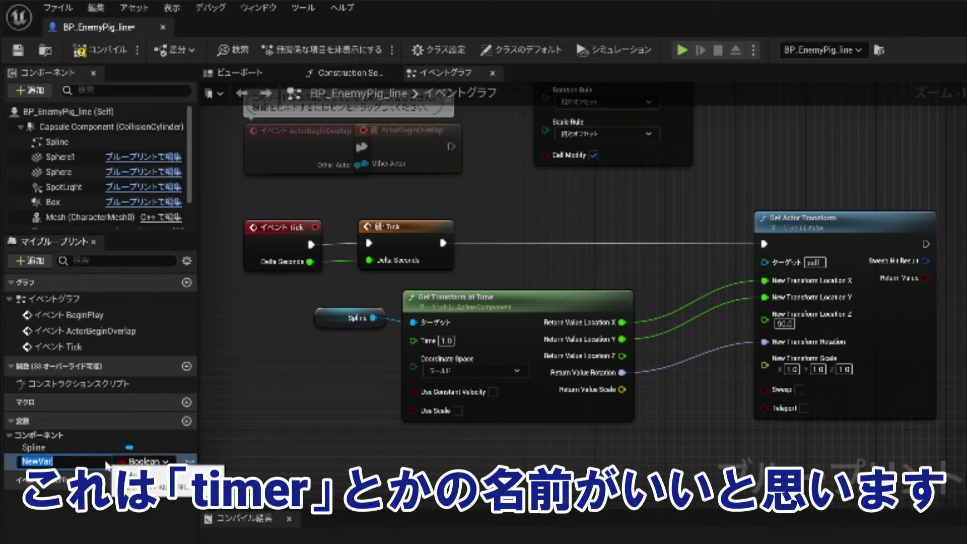
text(timer)
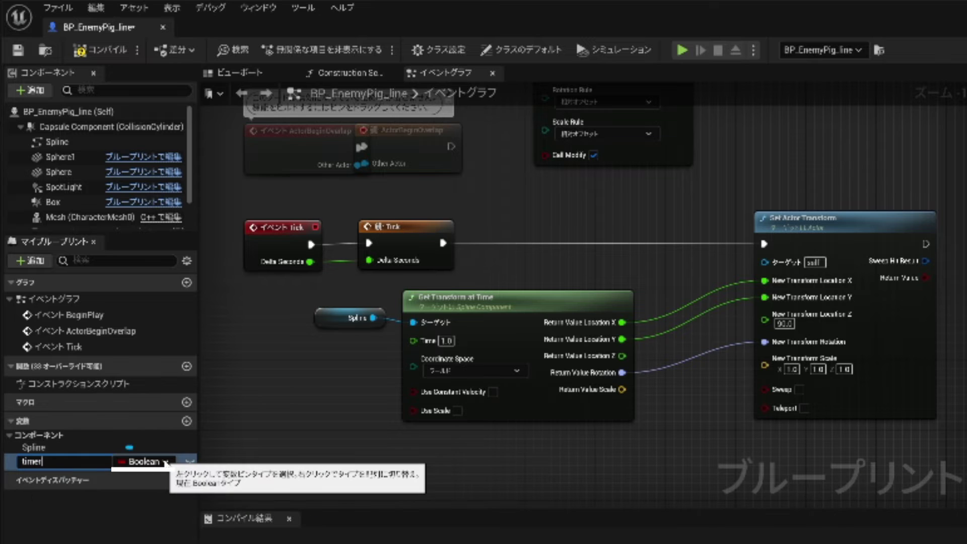
click(165, 461)
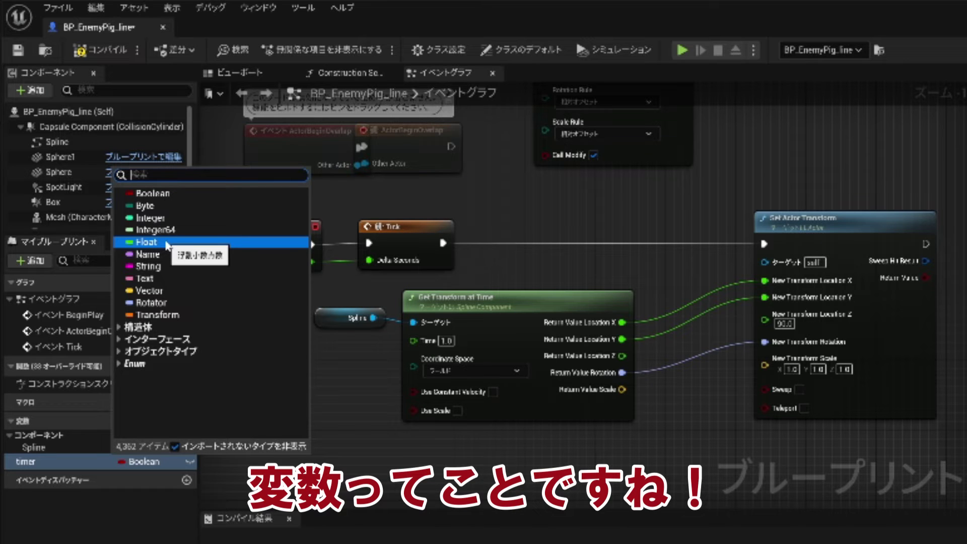
click(166, 243)
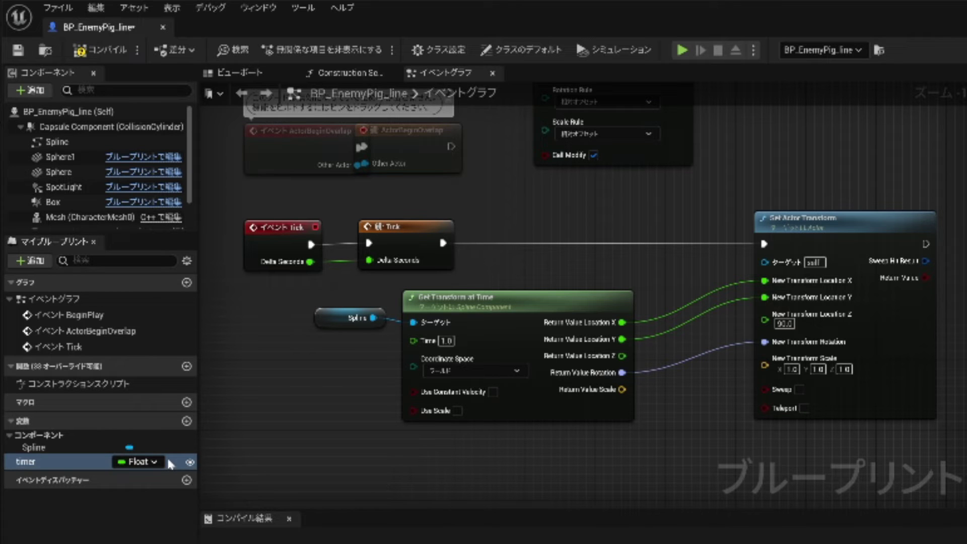
drag(90, 461, 321, 378)
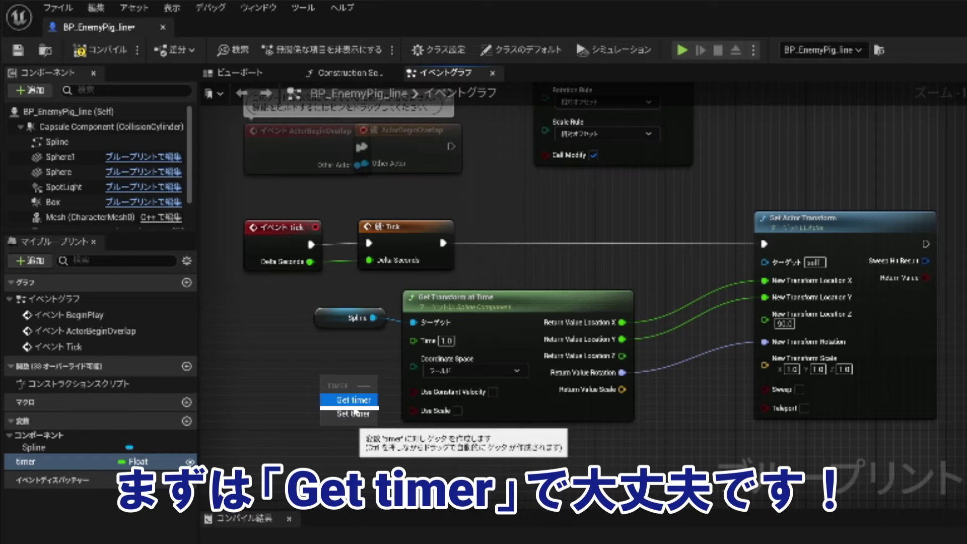
Step: Create a Get timer node and position it beside the Event Tick node
click(352, 403)
mouse_move(340, 386)
mouse_down()
mouse_move(286, 363)
mouse_move(295, 371)
mouse_up()
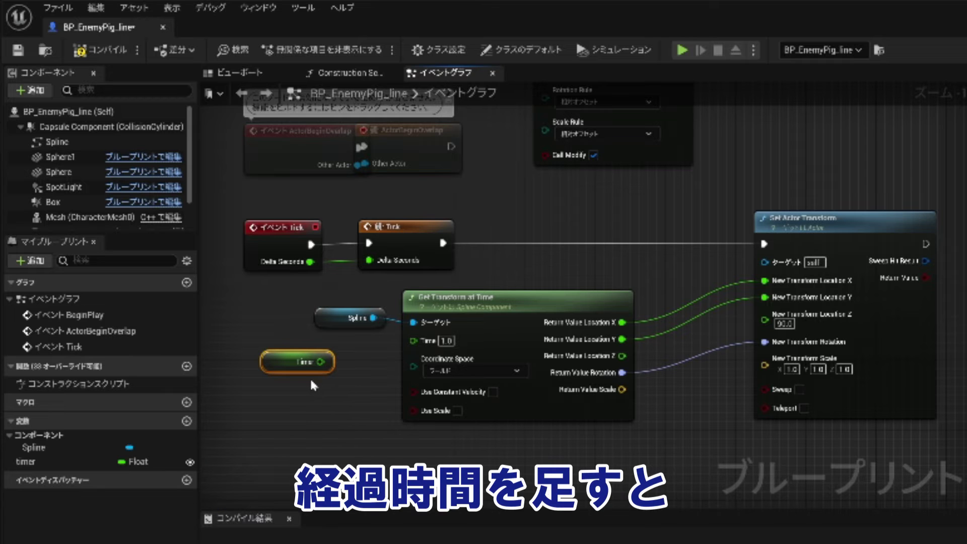
mouse_move(286, 367)
mouse_down()
mouse_move(268, 385)
mouse_move(273, 369)
mouse_up()
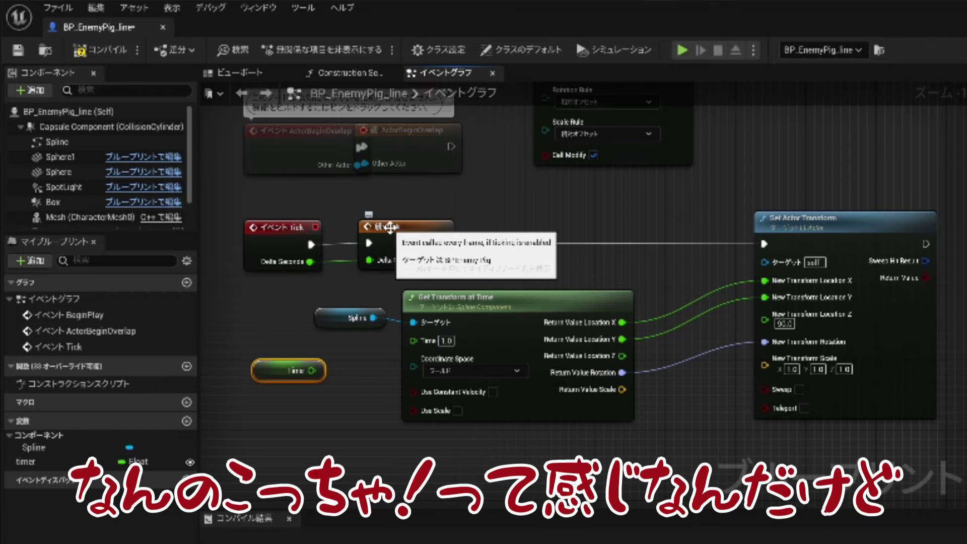
Step: Add an Add node from Delta Seconds and wire the timer getter into it
drag(420, 232, 422, 234)
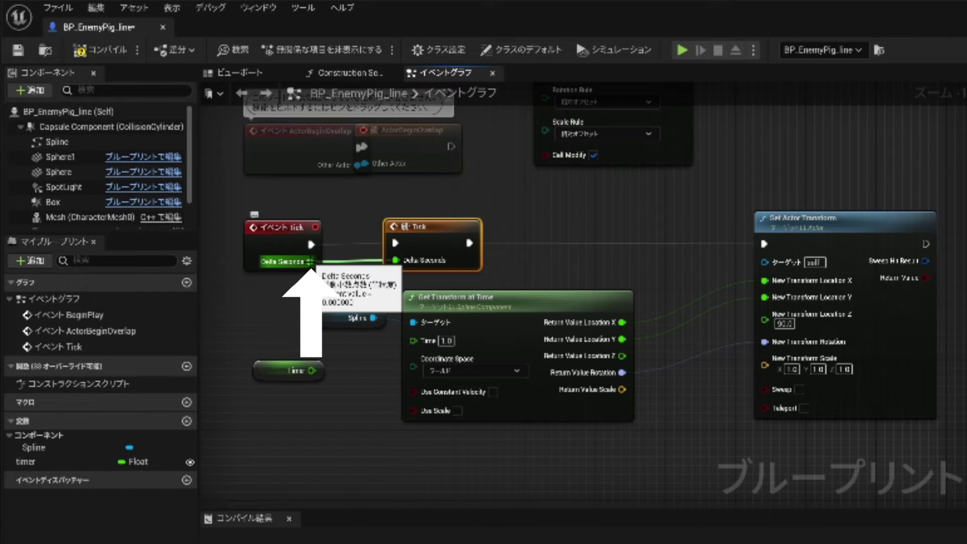
drag(309, 261, 302, 285)
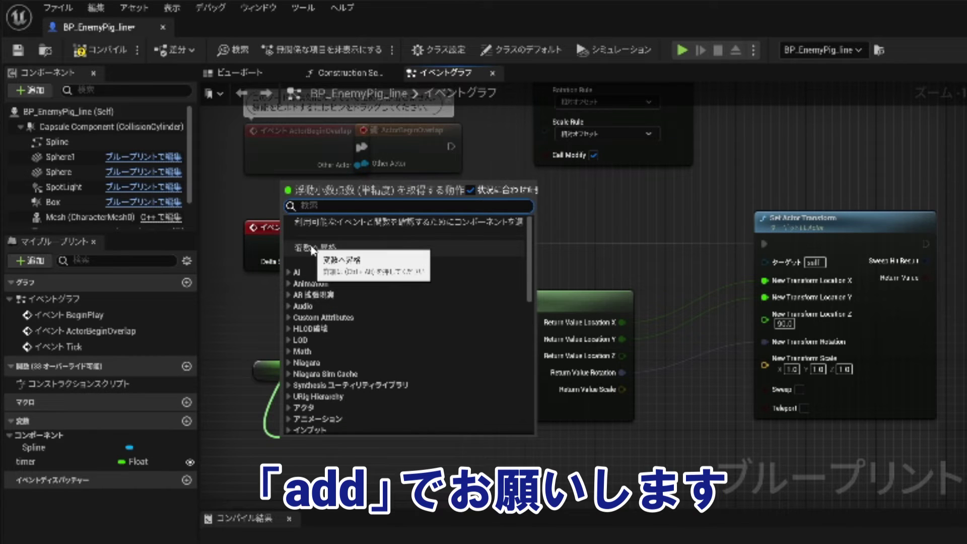
text(add)
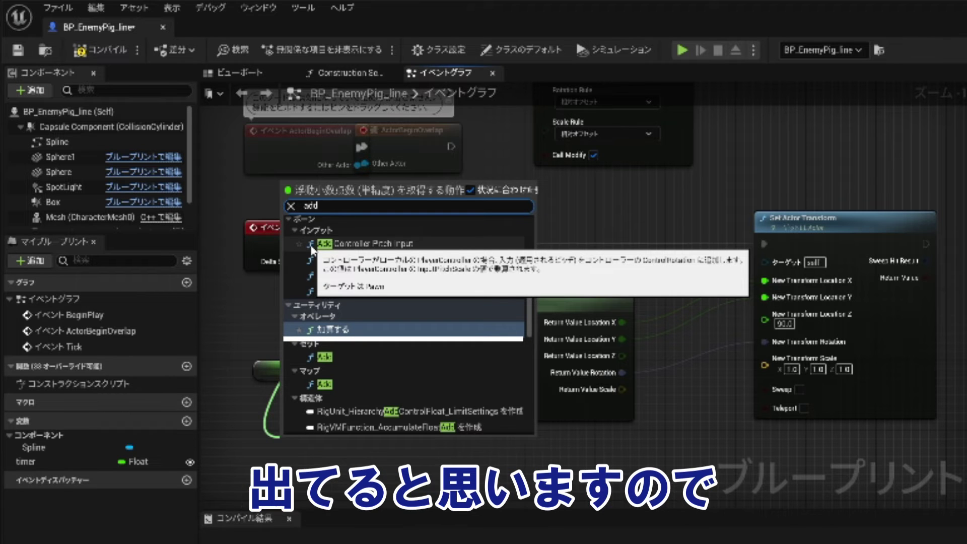
click(337, 329)
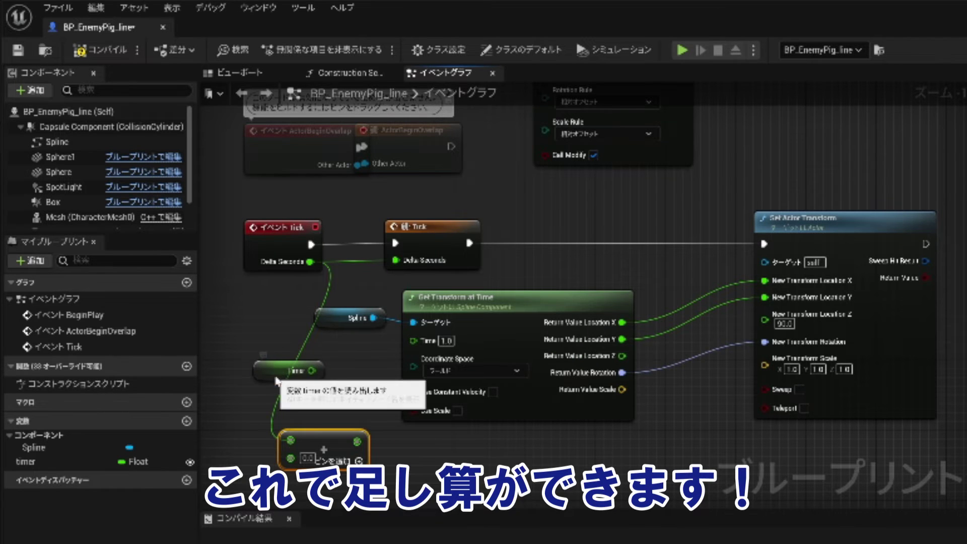
drag(276, 382, 496, 452)
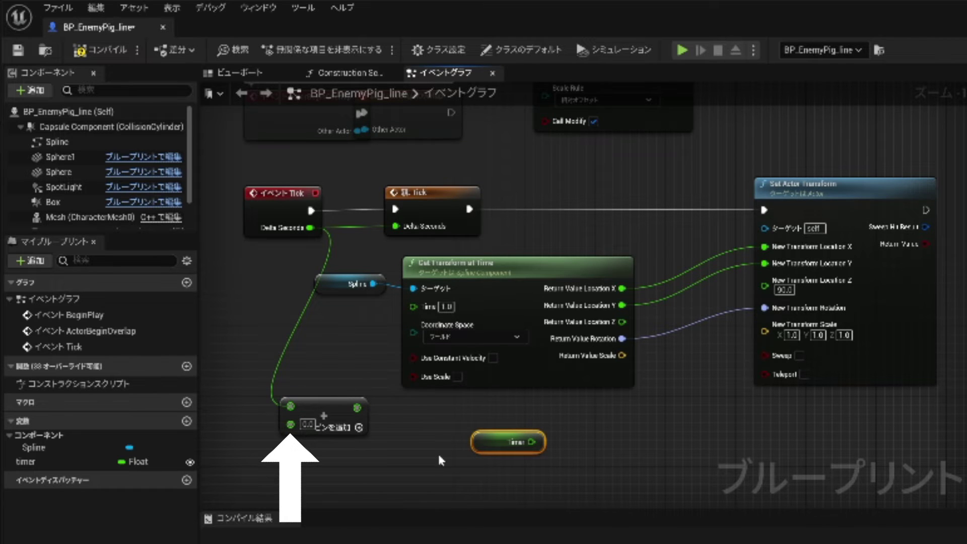
mouse_move(503, 441)
mouse_down()
mouse_move(227, 422)
mouse_move(318, 425)
mouse_move(233, 448)
mouse_up()
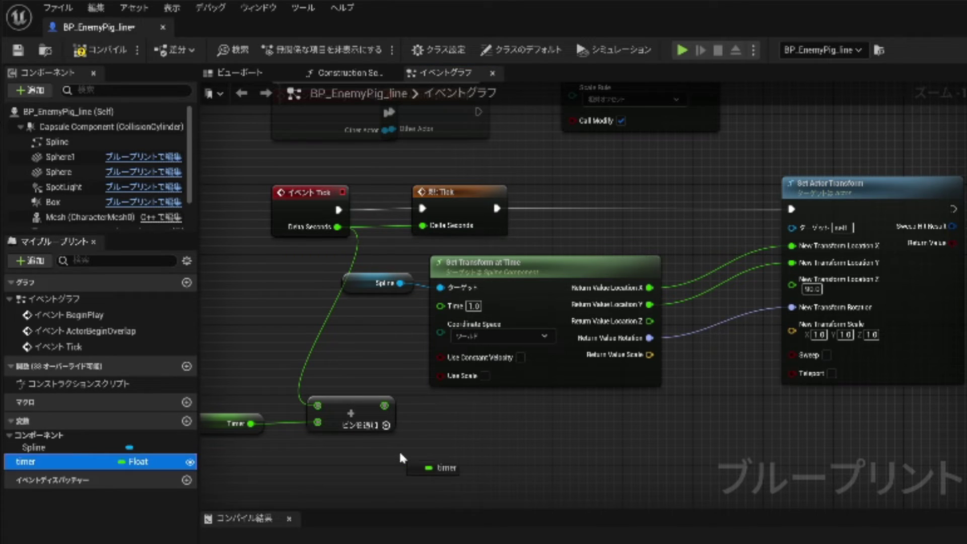
Step: Insert a Set timer node, rewiring execution Tick → Set timer → Set Actor Transform
drag(79, 468, 399, 449)
click(429, 491)
drag(428, 489, 594, 180)
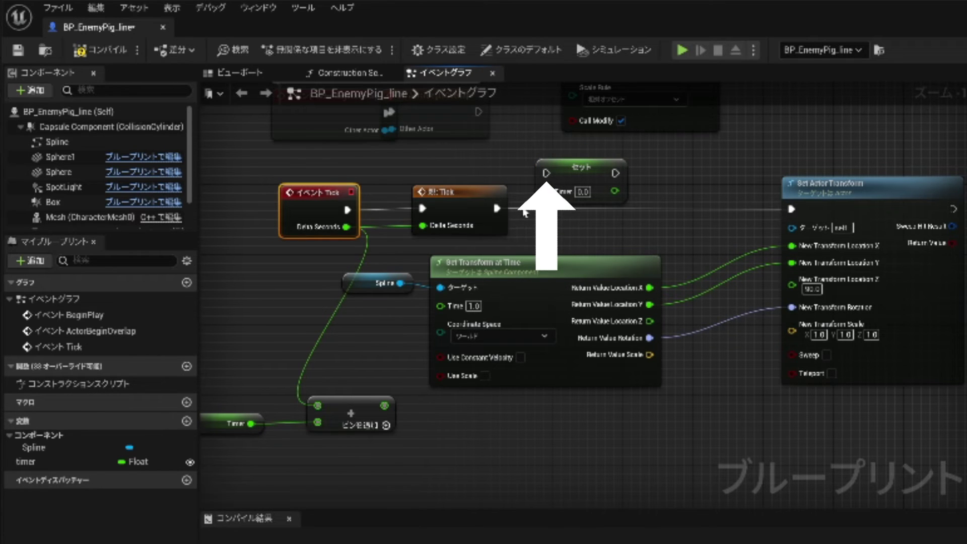
alt+click(496, 208)
drag(497, 208, 546, 172)
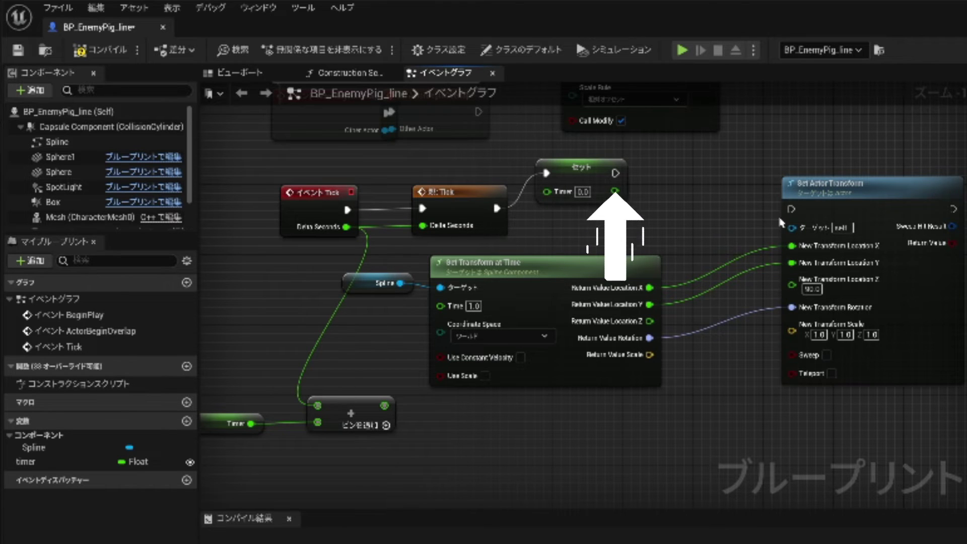
drag(615, 173, 791, 209)
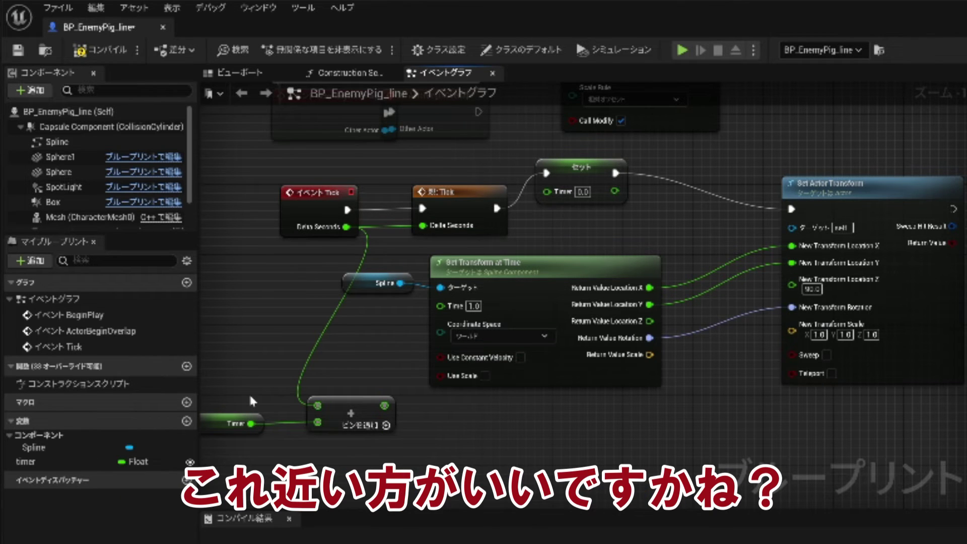
Step: Move the Timer and Add nodes up beside Set and shift the Spline nodes lower
drag(233, 392, 388, 455)
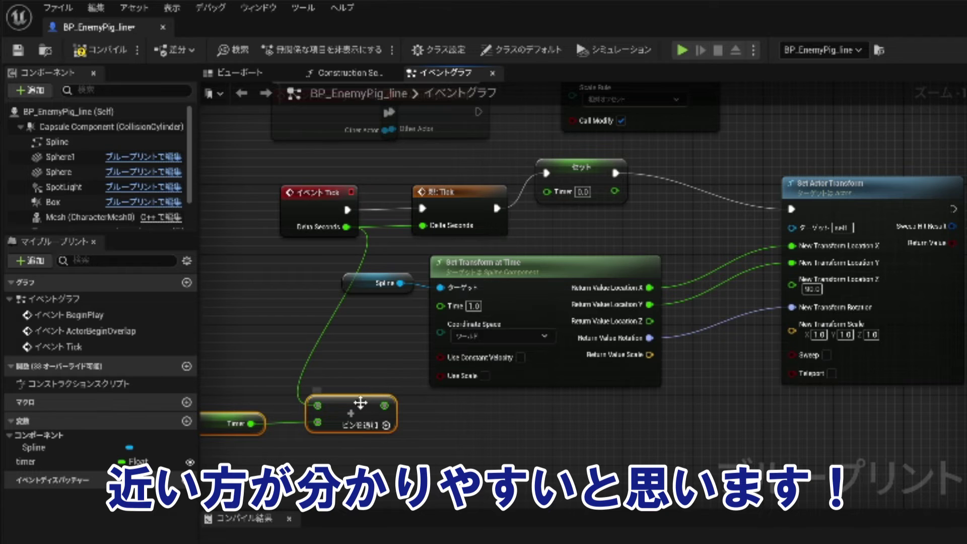
drag(360, 403, 677, 221)
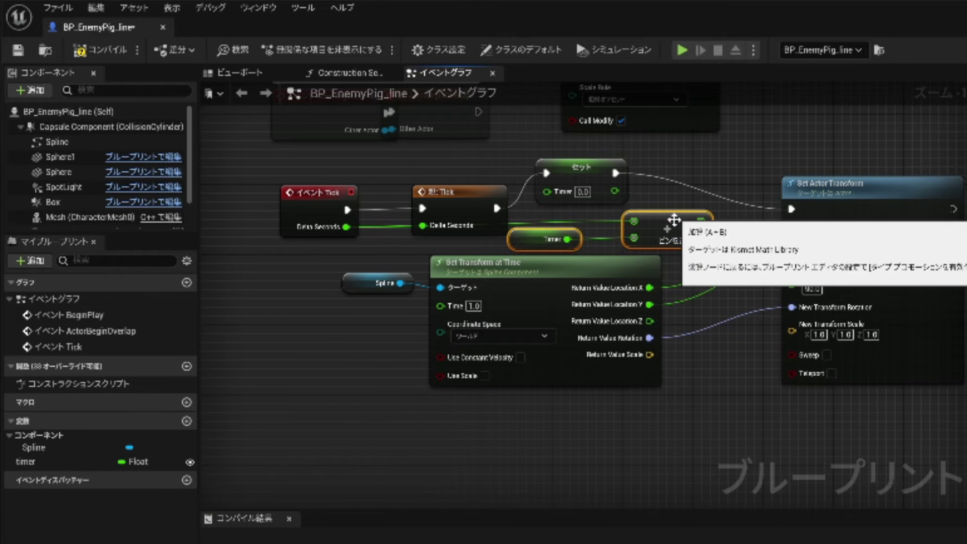
scroll(666, 272, down, 1)
mouse_move(375, 267)
mouse_down()
mouse_move(527, 278)
mouse_move(537, 368)
mouse_up()
drag(806, 205, 819, 270)
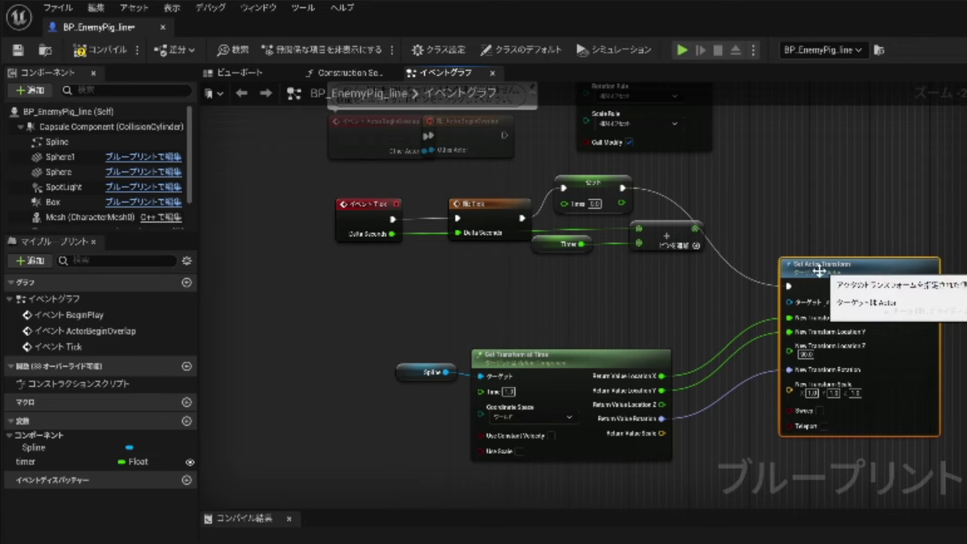
Step: Reposition the Timer and Add nodes and wire Add's result into Set timer's value
mouse_move(534, 274)
mouse_down()
mouse_move(707, 224)
mouse_move(653, 287)
mouse_move(562, 289)
mouse_up()
drag(593, 193, 586, 224)
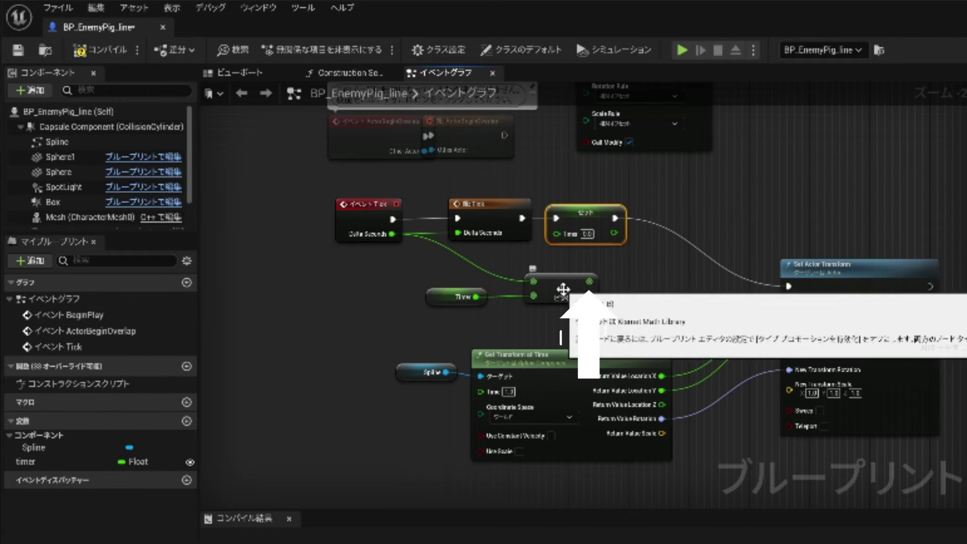
drag(589, 281, 557, 233)
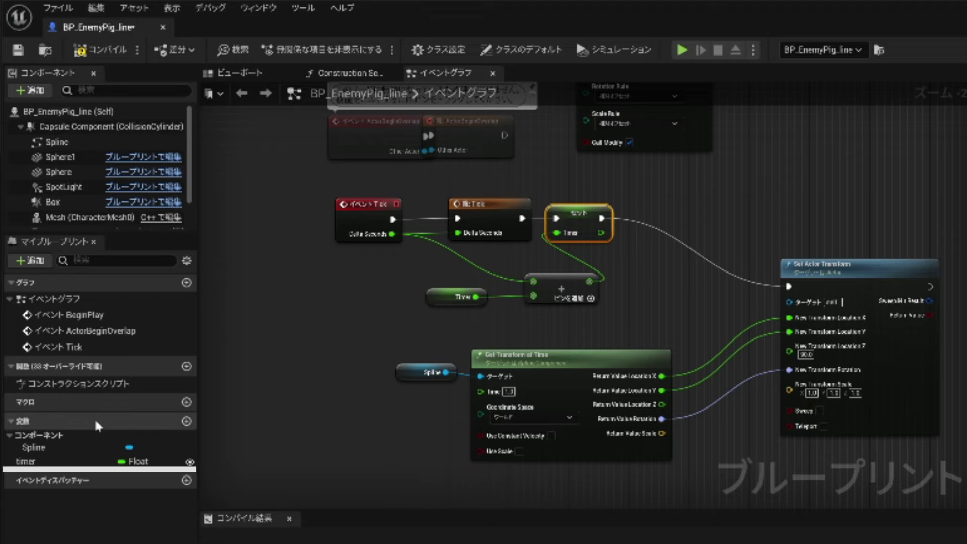
Step: Place a timer getter in the graph and position it beside the Spline node
drag(96, 457, 566, 320)
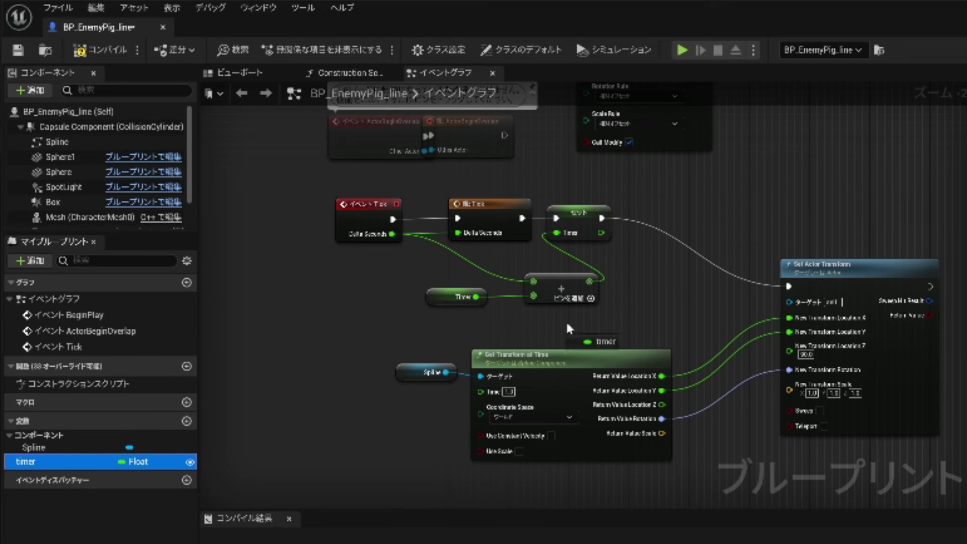
drag(642, 278, 643, 279)
click(657, 308)
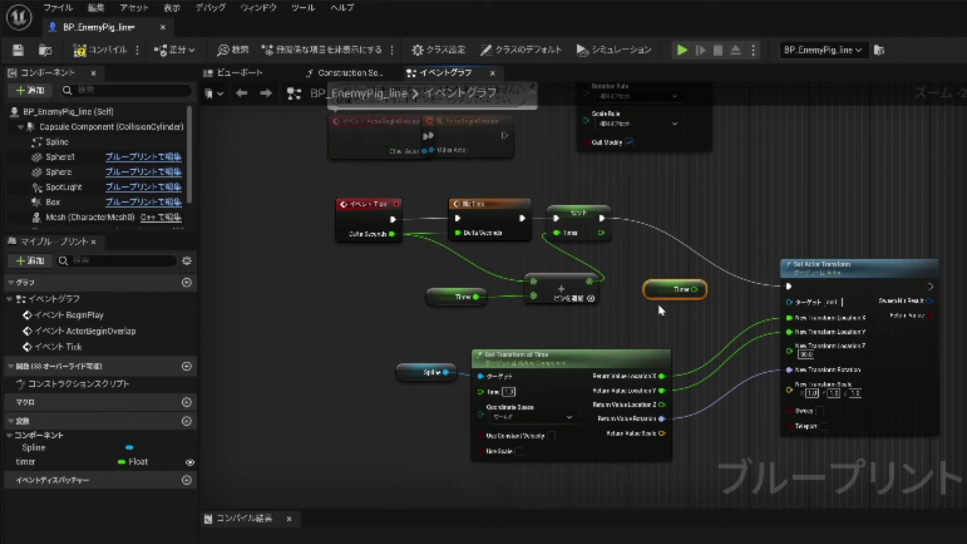
drag(662, 289, 452, 330)
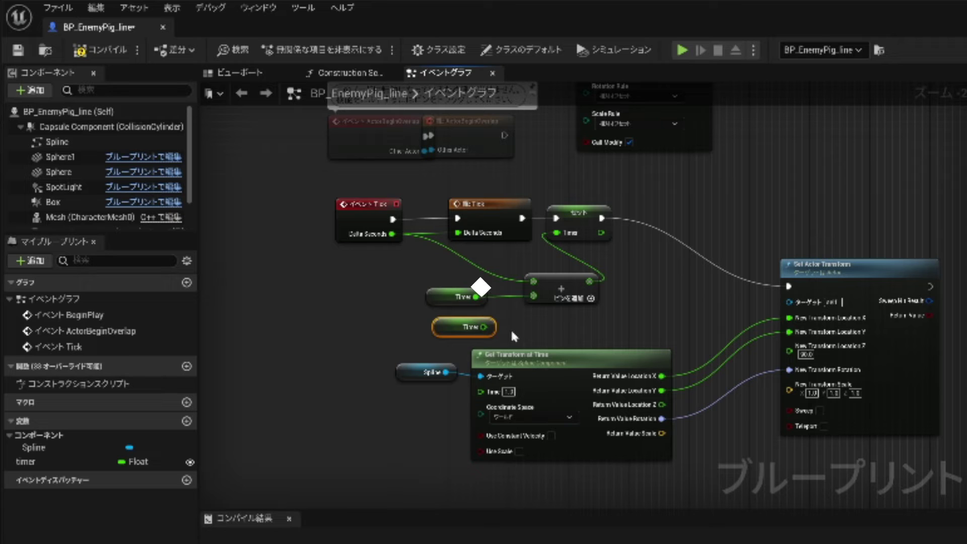
mouse_move(449, 337)
mouse_down()
mouse_move(412, 412)
mouse_move(396, 412)
mouse_move(480, 391)
mouse_up()
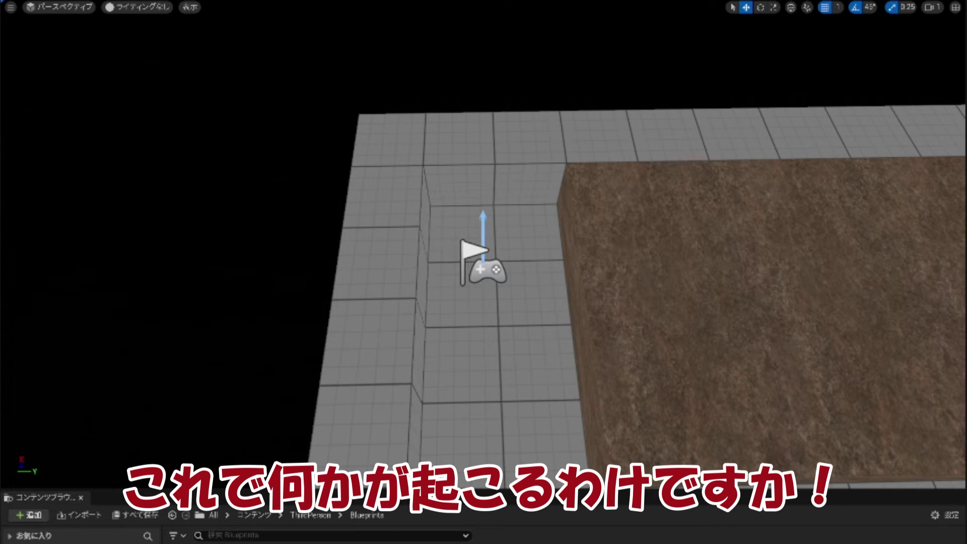
Step: Play-test the level, walking the character through the maze to watch the pig patrol its path
key(alt+p)
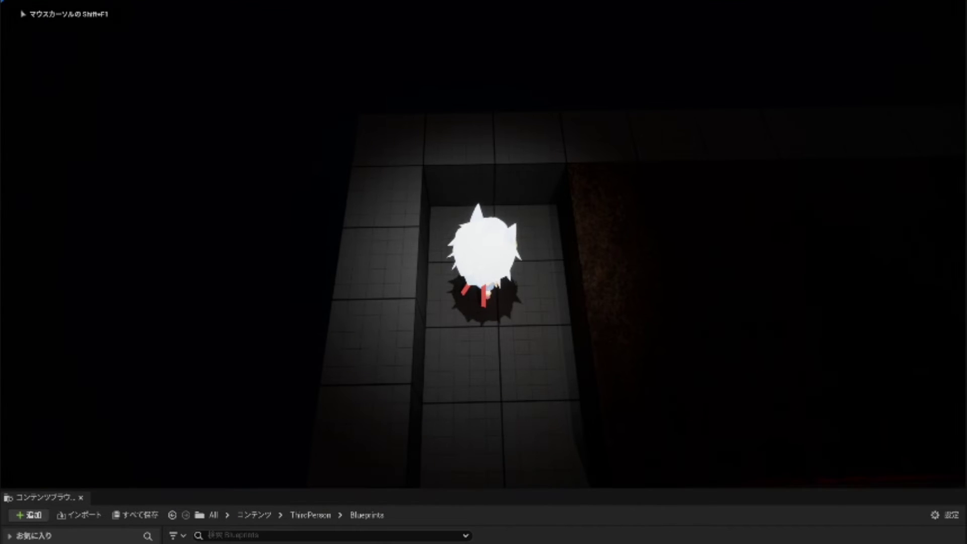
key(s)
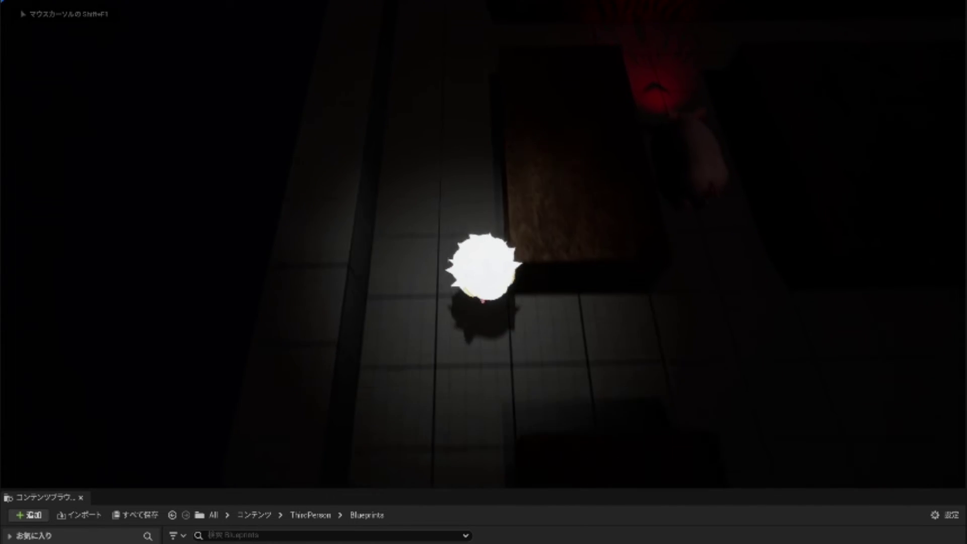
key(w)
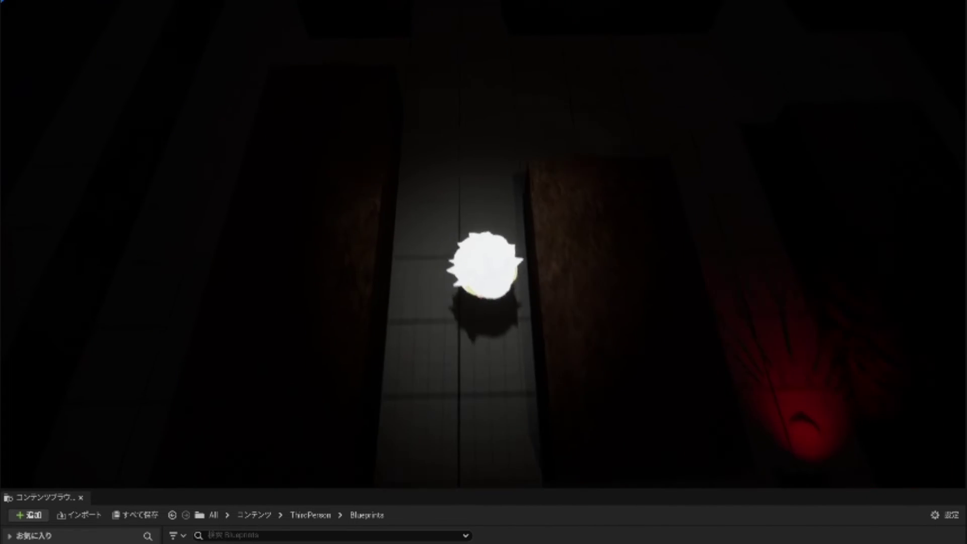
key(s)
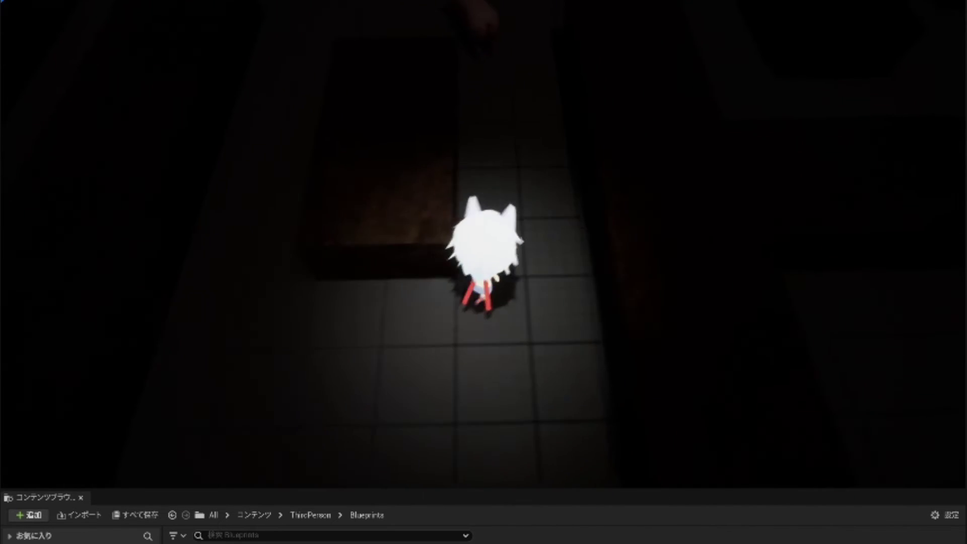
key(w)
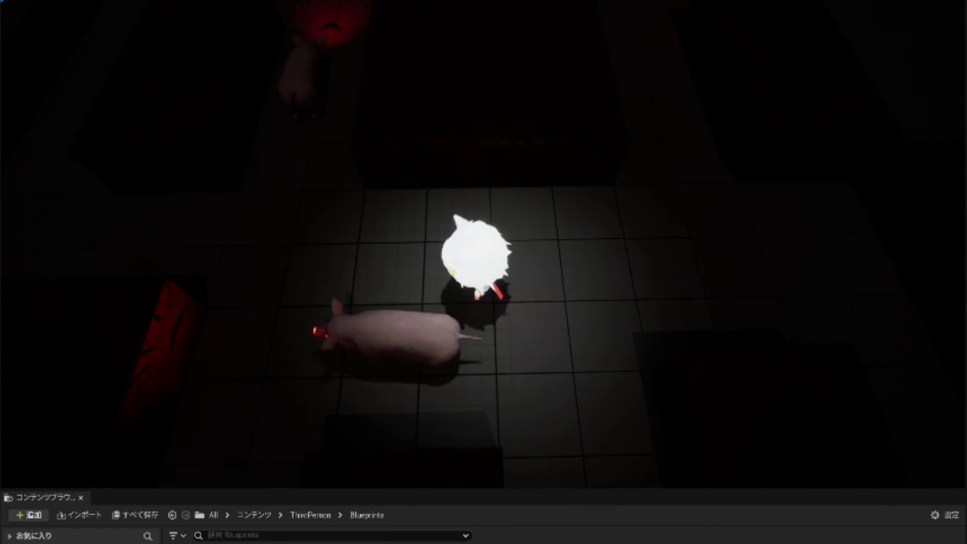
key(s)
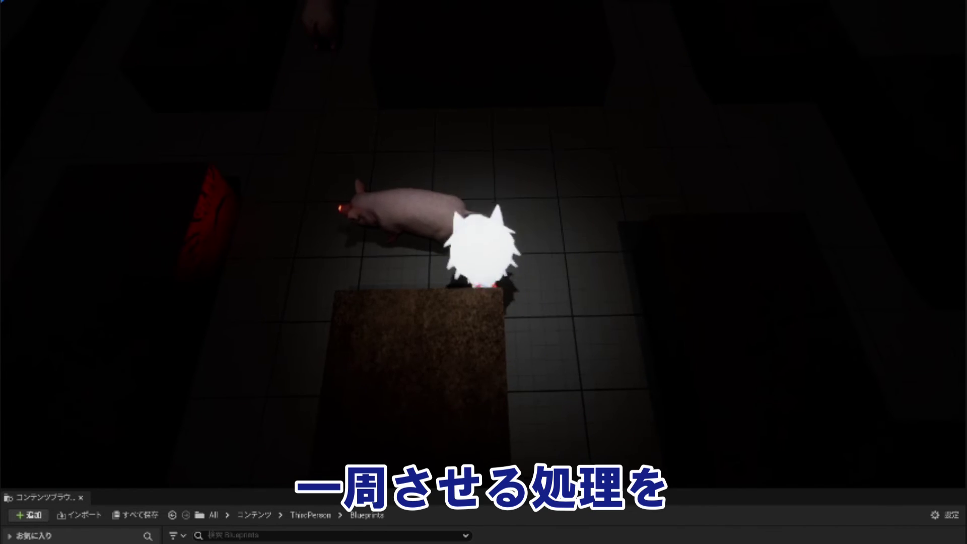
key(s)
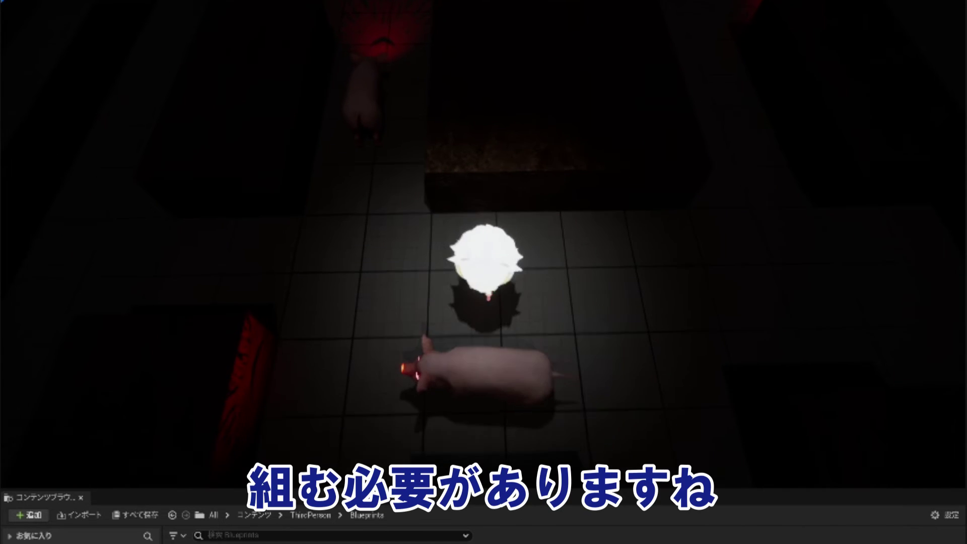
key(w)
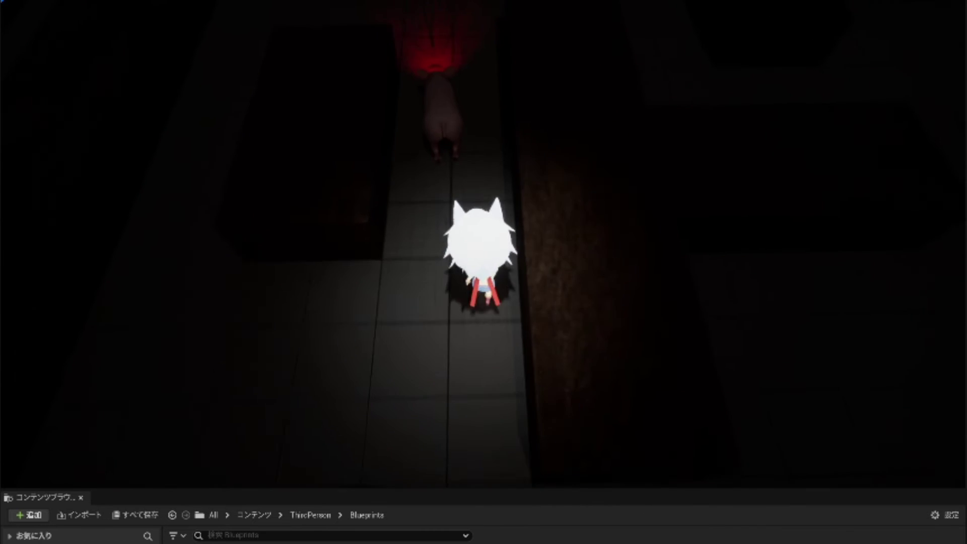
key(s)
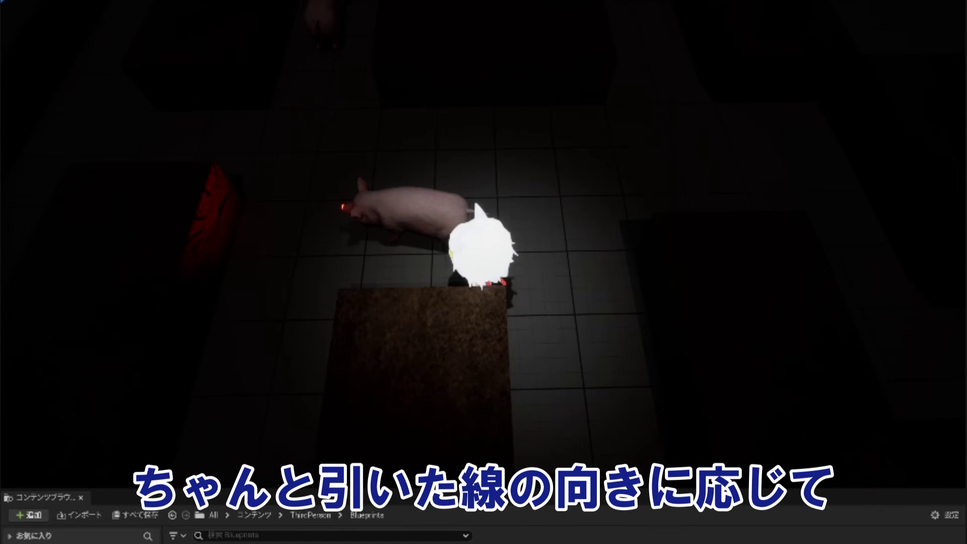
key(w)
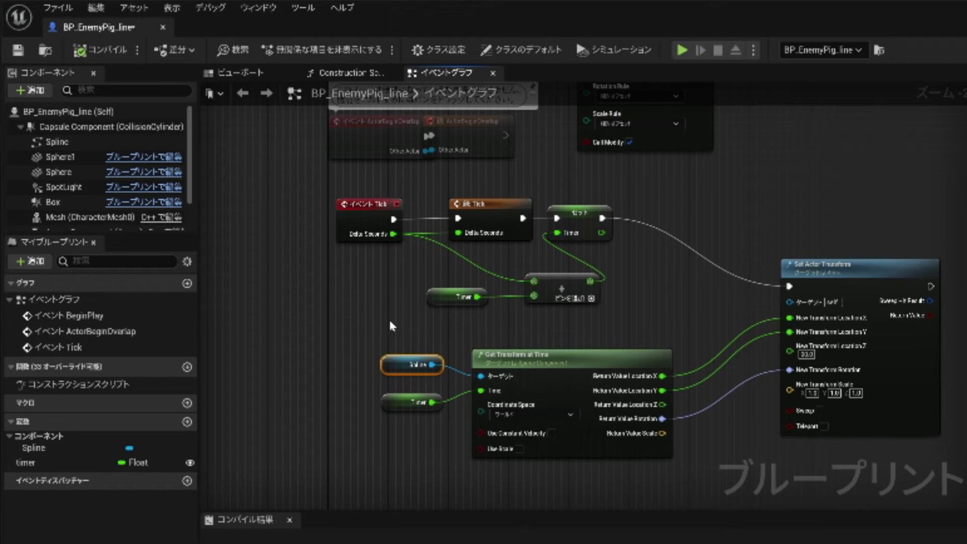
Step: Add a Print String node after Set Actor Transform's execution output
scroll(398, 277, down, 5)
scroll(398, 277, up, 5)
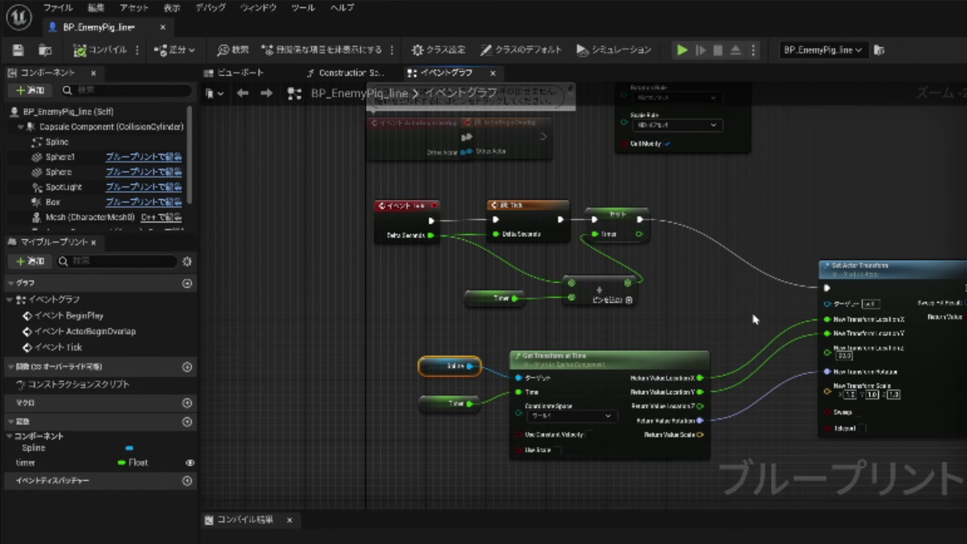
right_drag(753, 317, 524, 307)
drag(739, 276, 796, 274)
text(prin)
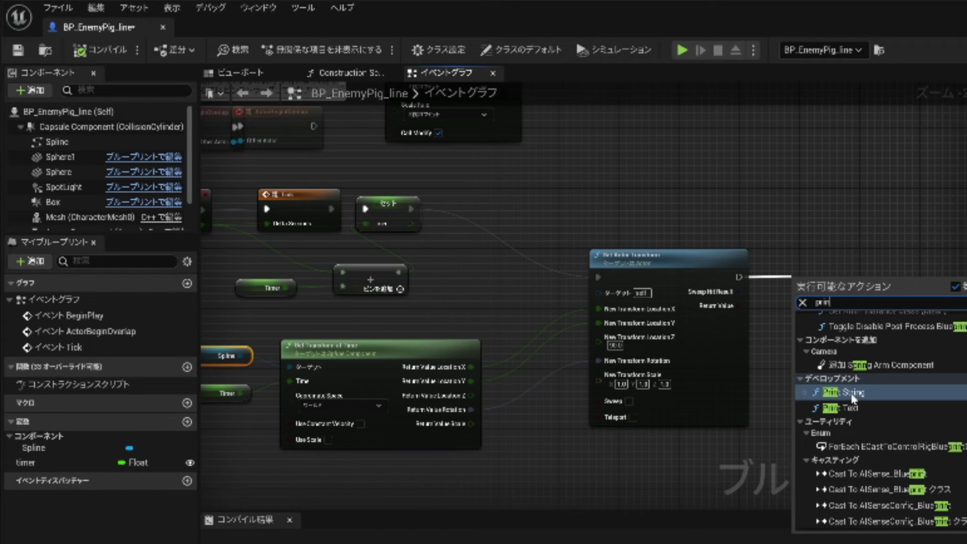
click(852, 394)
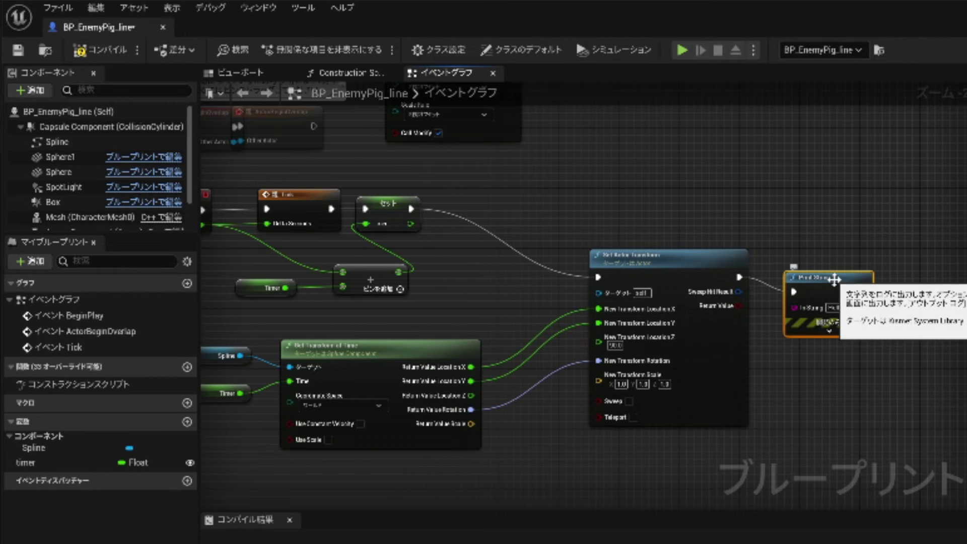
drag(856, 305, 856, 298)
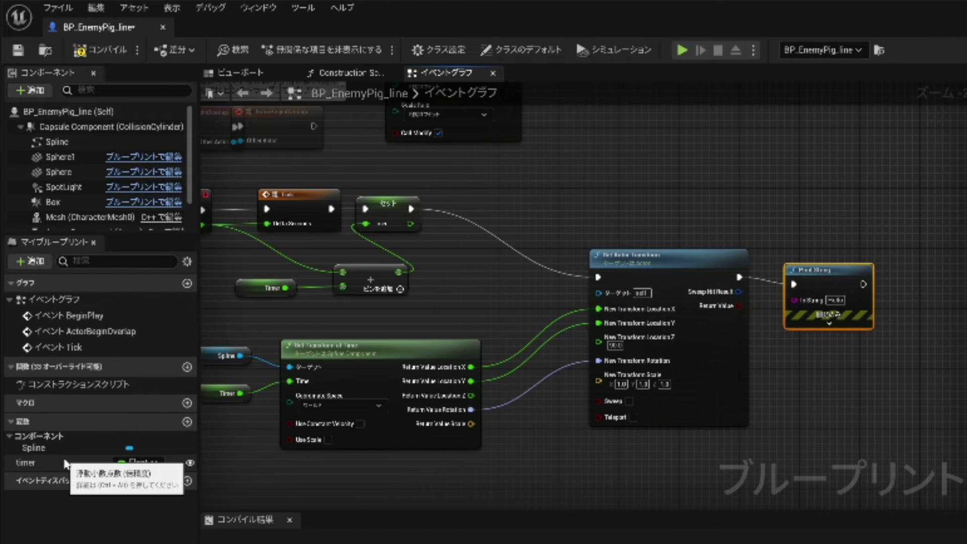
Step: Feed a timer getter into Print String's In String and set its Duration to 0
drag(65, 462, 795, 352)
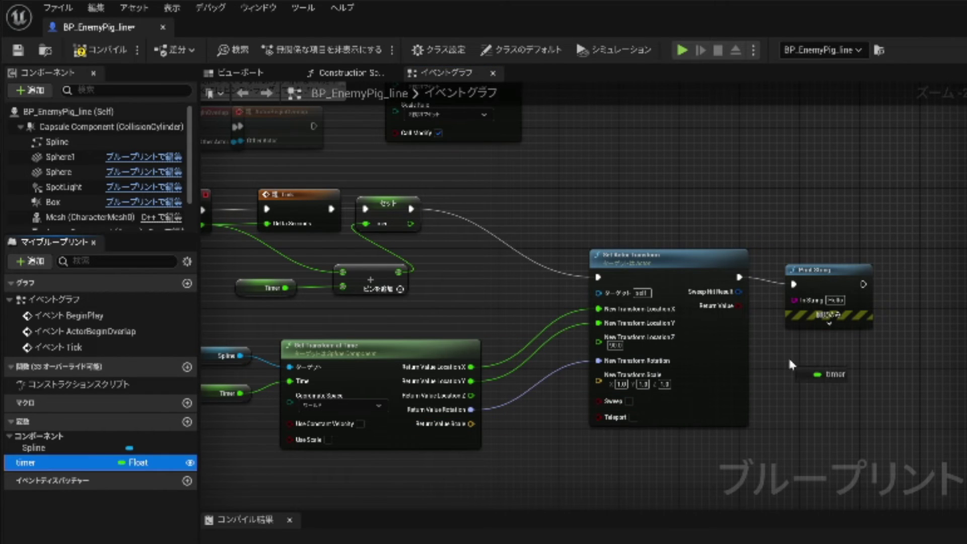
click(828, 381)
drag(843, 363, 793, 303)
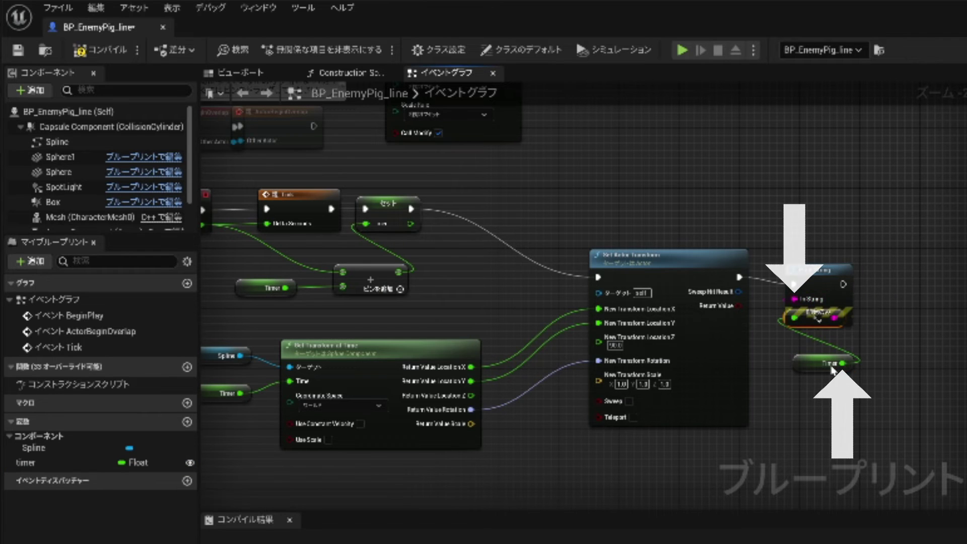
drag(822, 350, 818, 328)
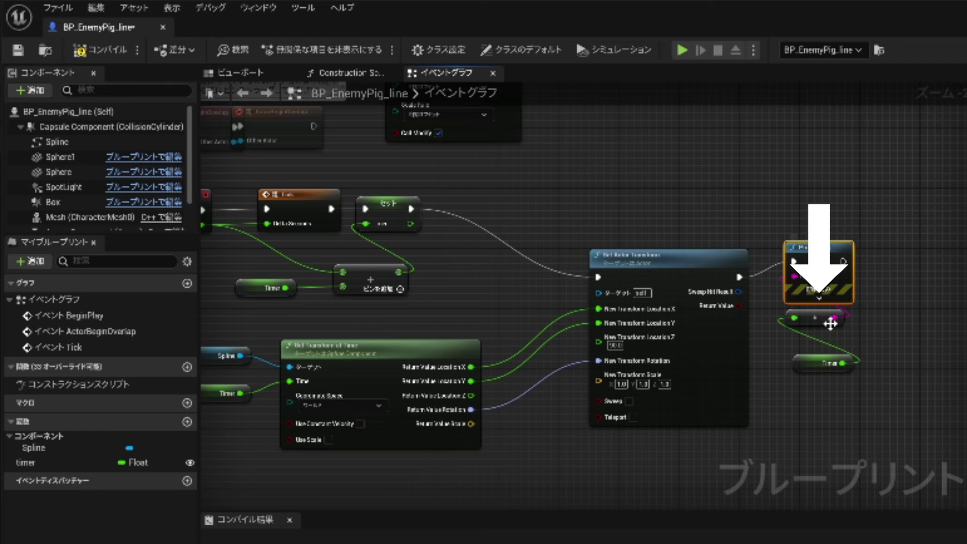
click(819, 302)
mouse_move(845, 250)
mouse_down()
mouse_move(849, 160)
mouse_move(930, 205)
mouse_up()
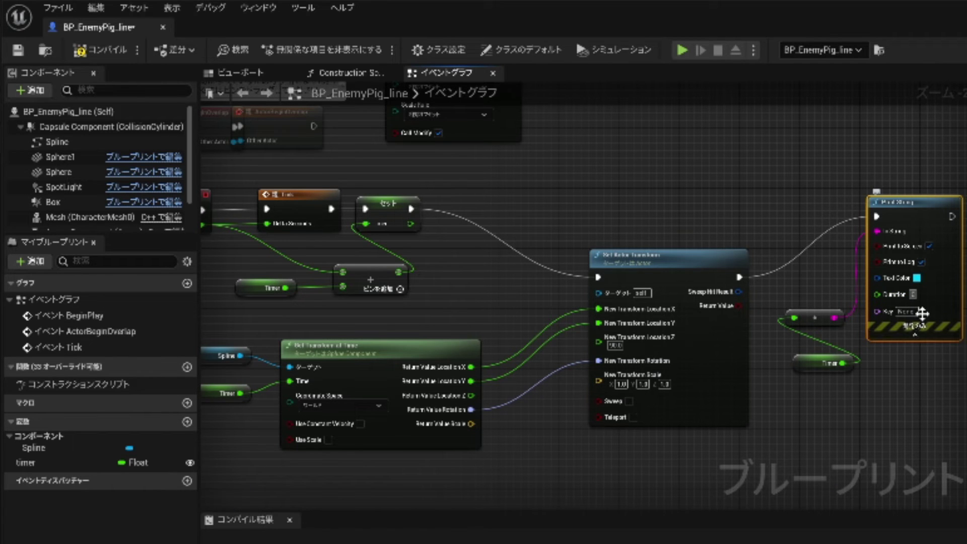
click(913, 294)
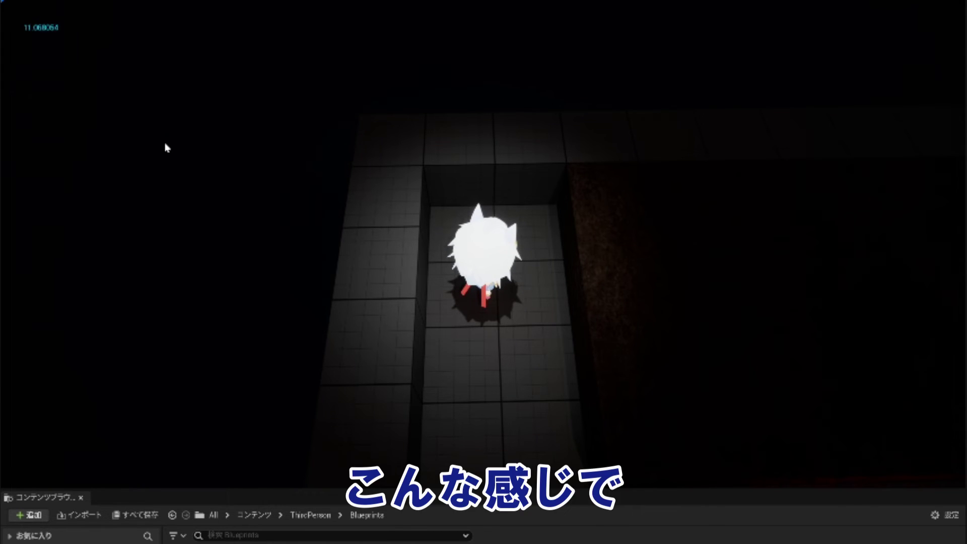
Step: Walk the character around the maze in the running game to observe the stalled pig
click(306, 192)
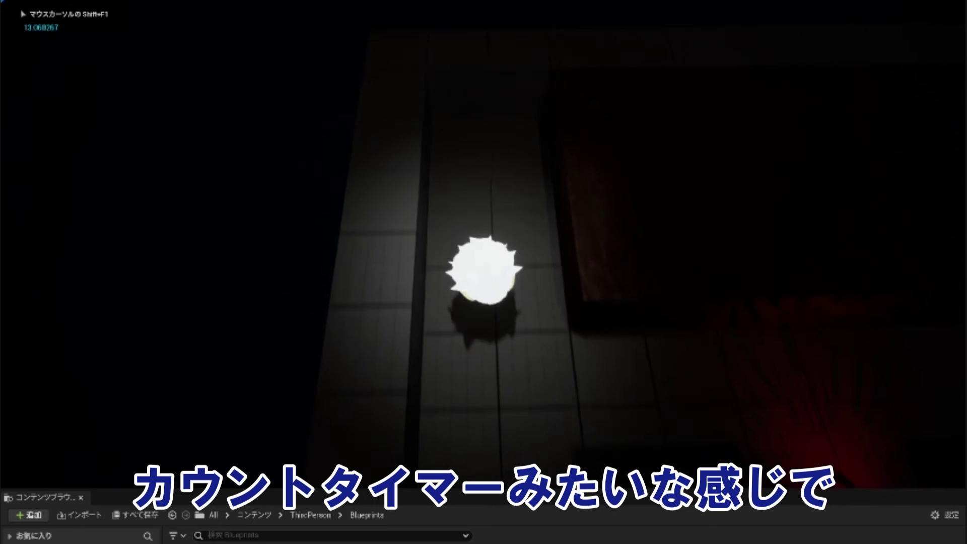
key(s)
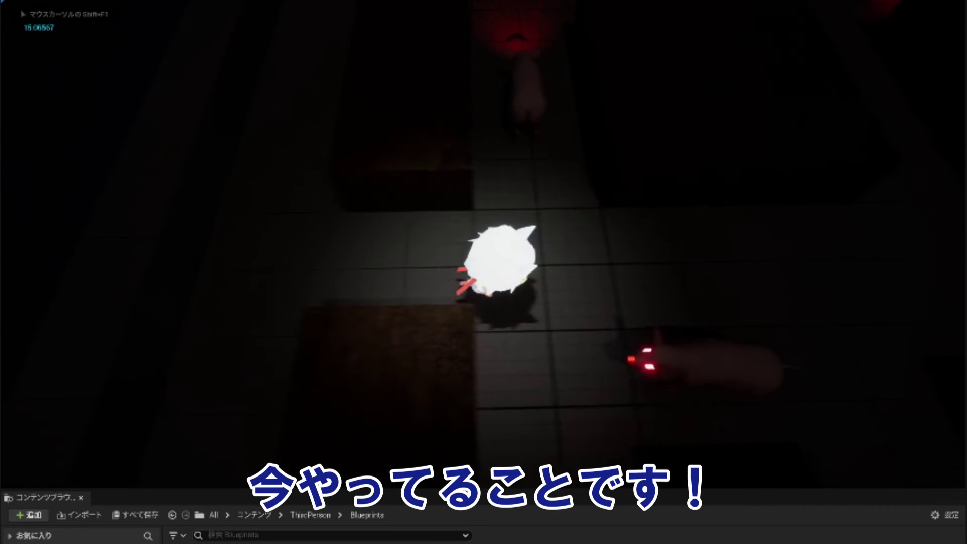
key(d)
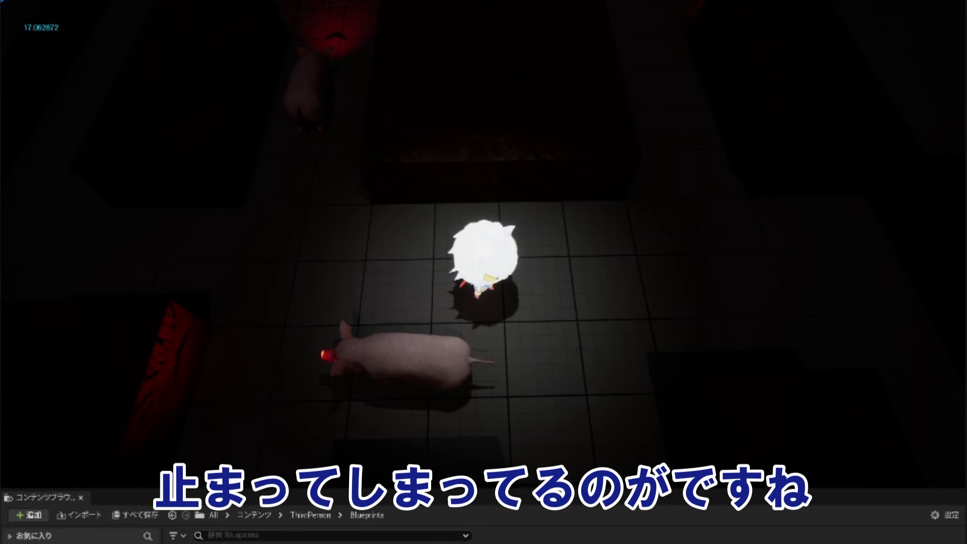
key(s)
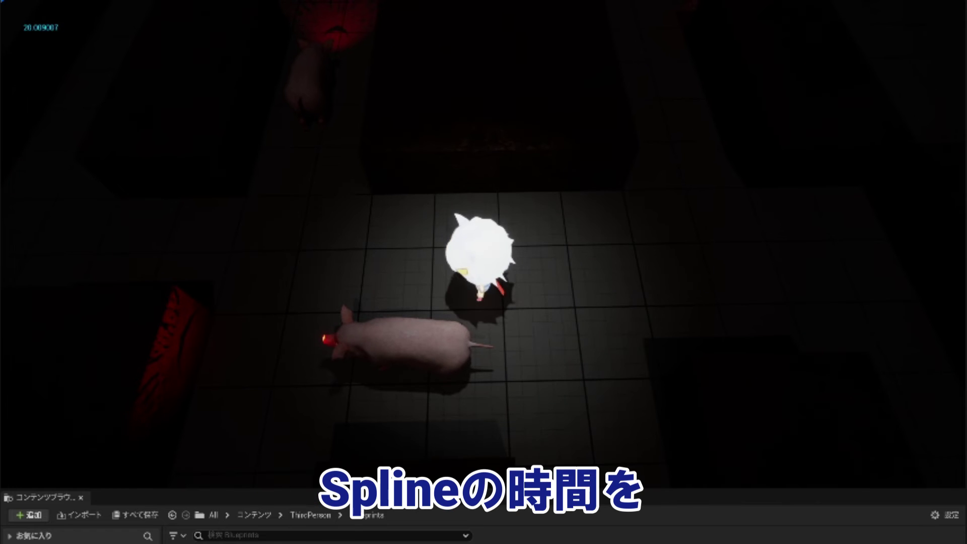
key(a)
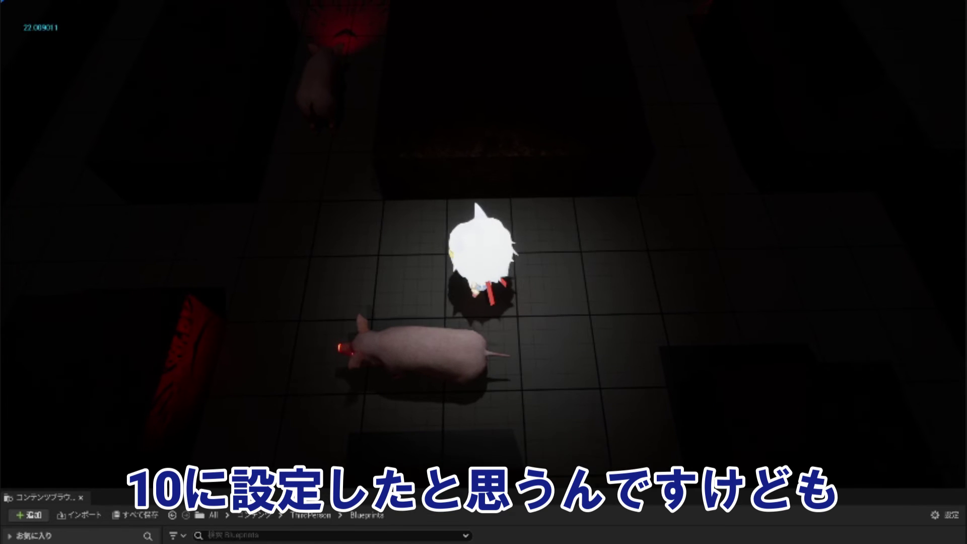
key(a)
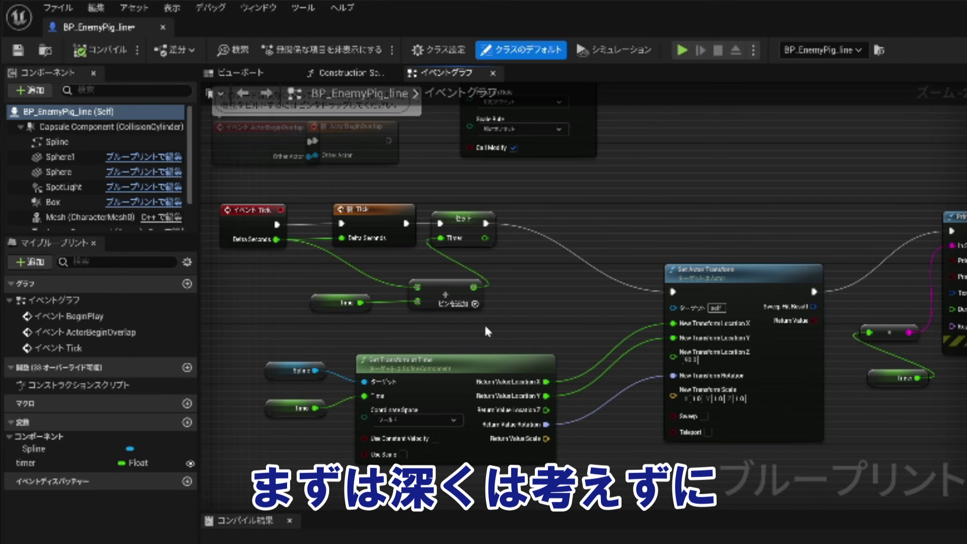
scroll(486, 327, up, 1)
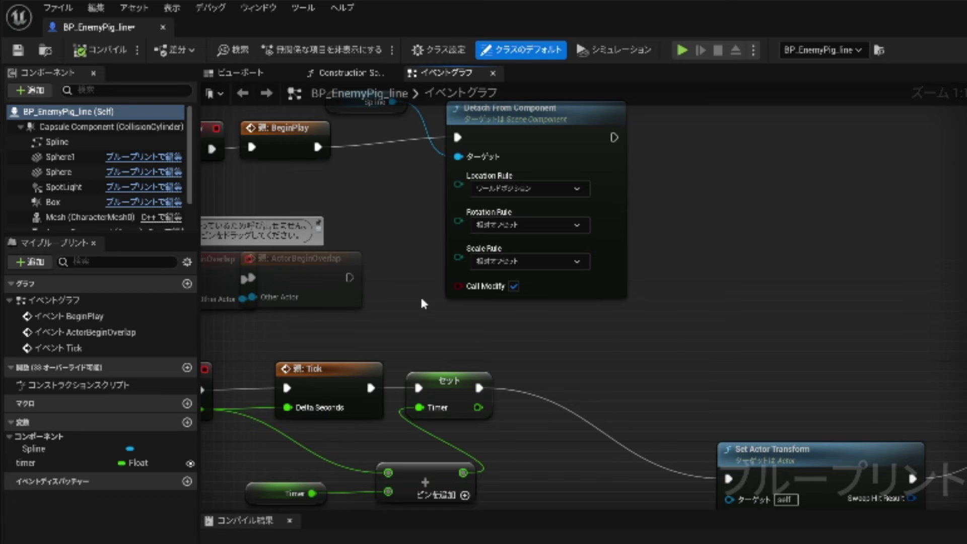
mouse_move(422, 296)
right_down()
mouse_move(727, 251)
mouse_move(646, 261)
mouse_move(625, 250)
right_up()
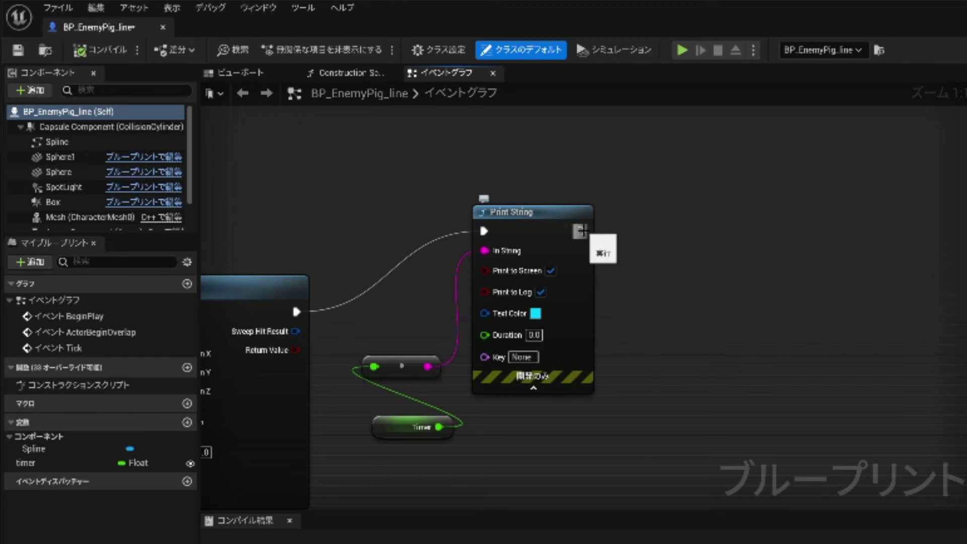
Step: Add a Branch node after Print String via the 'br' search and drag in the timer variable
drag(582, 230, 642, 233)
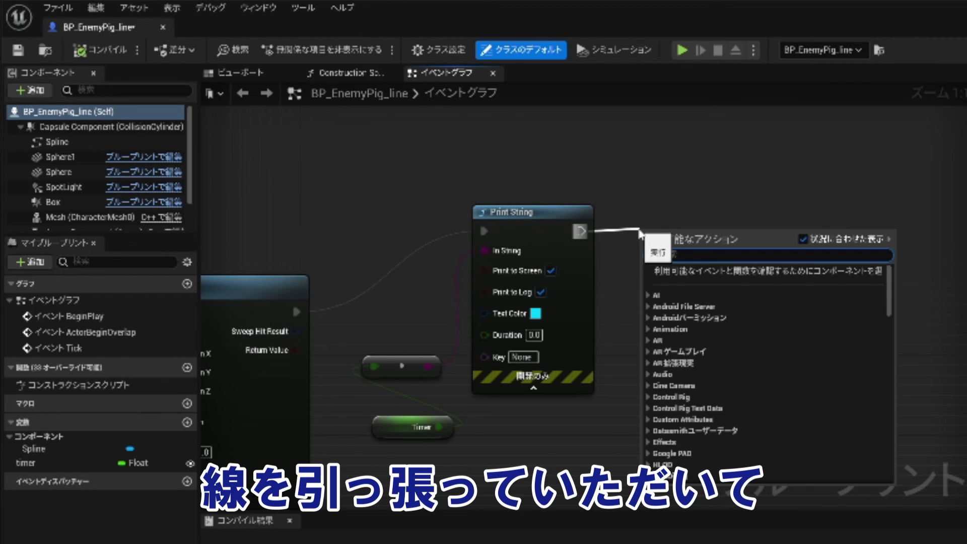
text(br)
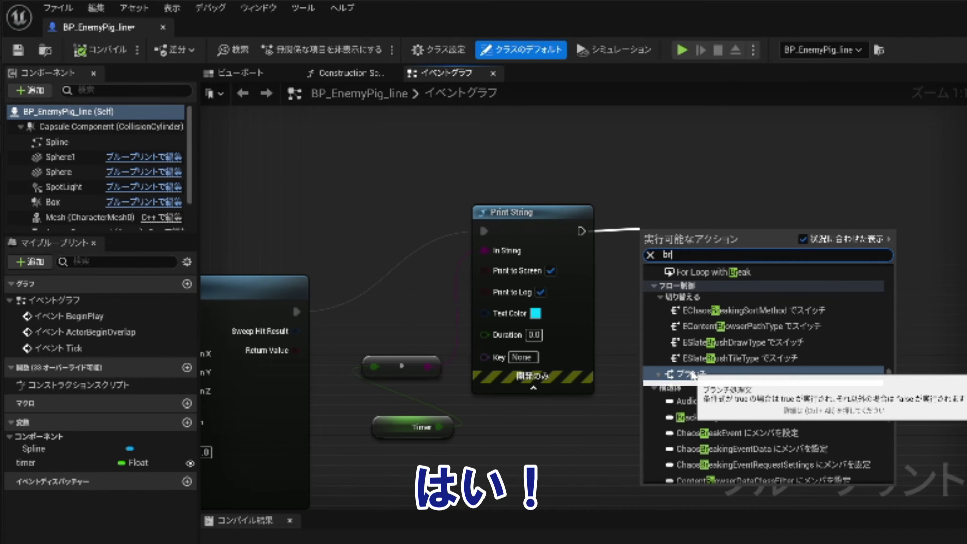
click(693, 374)
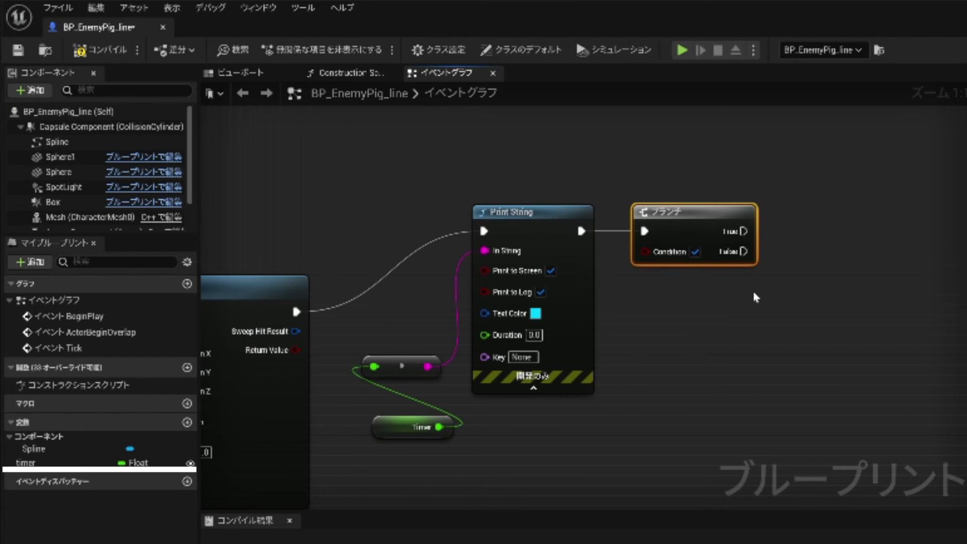
drag(31, 463, 805, 221)
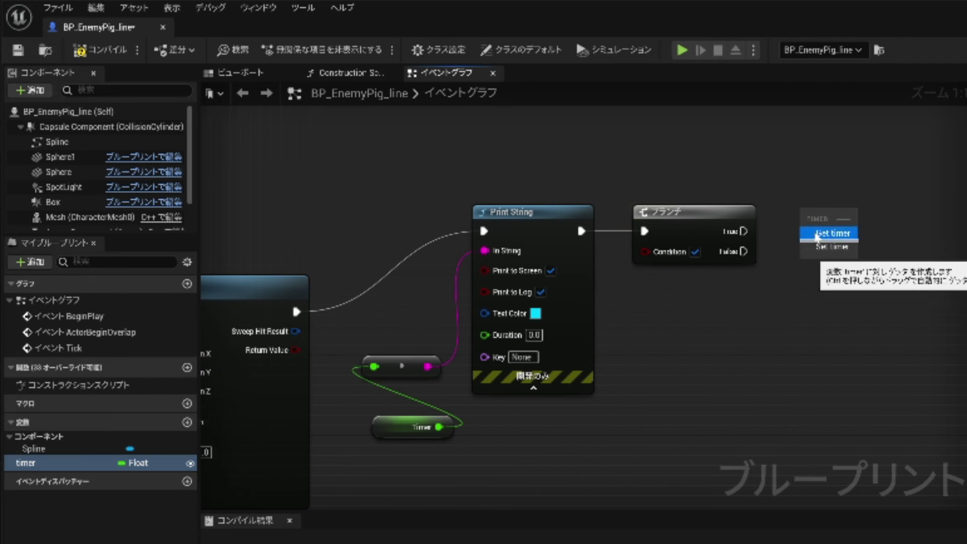
Step: Add a timer getter feeding a > node that compares it against 10
click(812, 231)
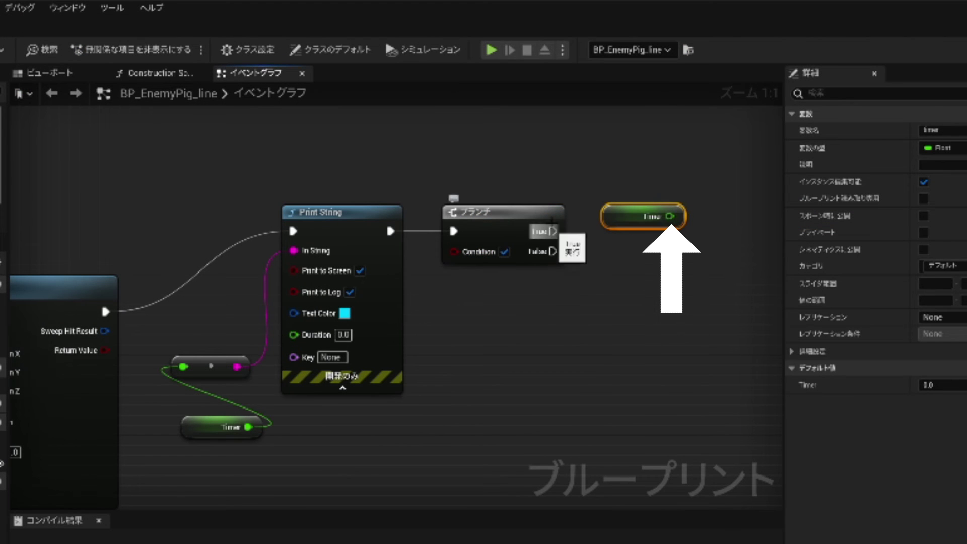
drag(669, 216, 712, 225)
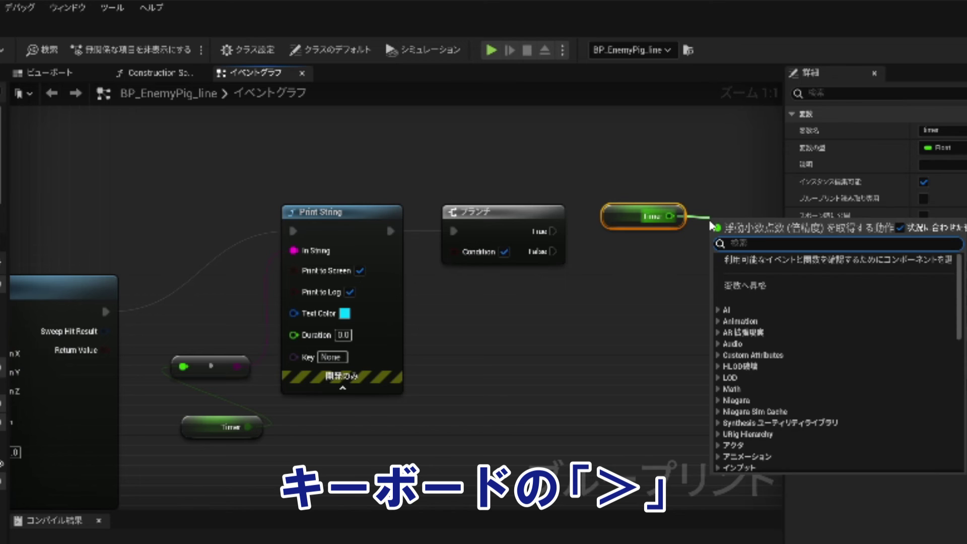
text(>)
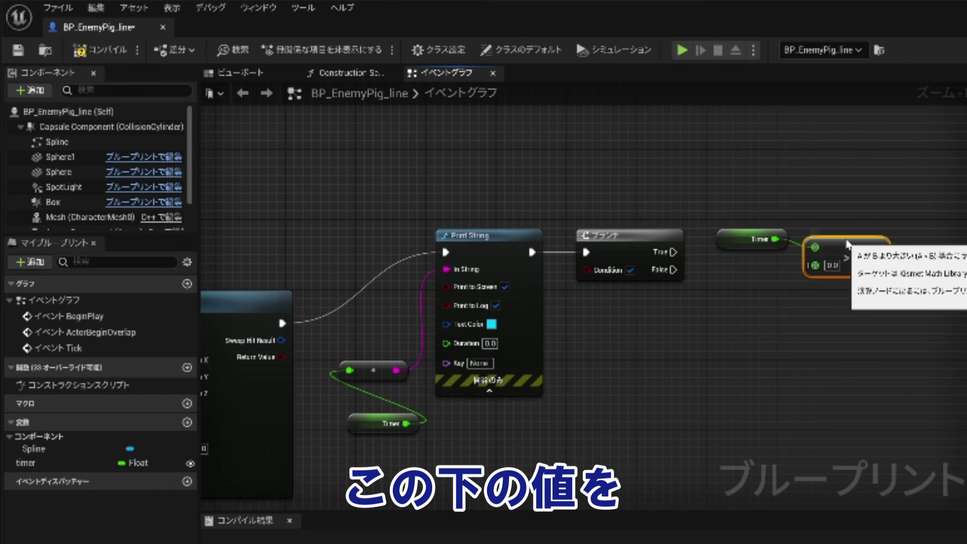
drag(845, 246, 844, 237)
click(832, 256)
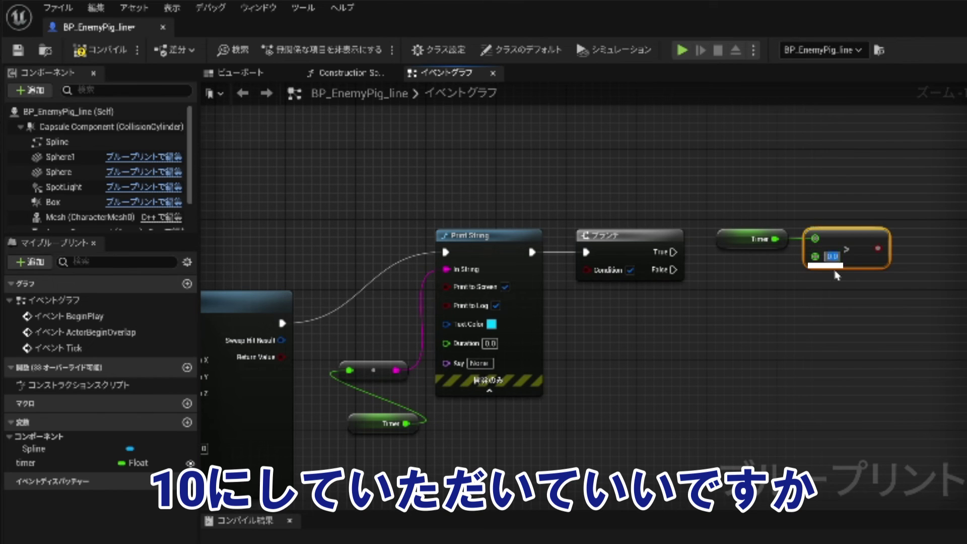
text(10)
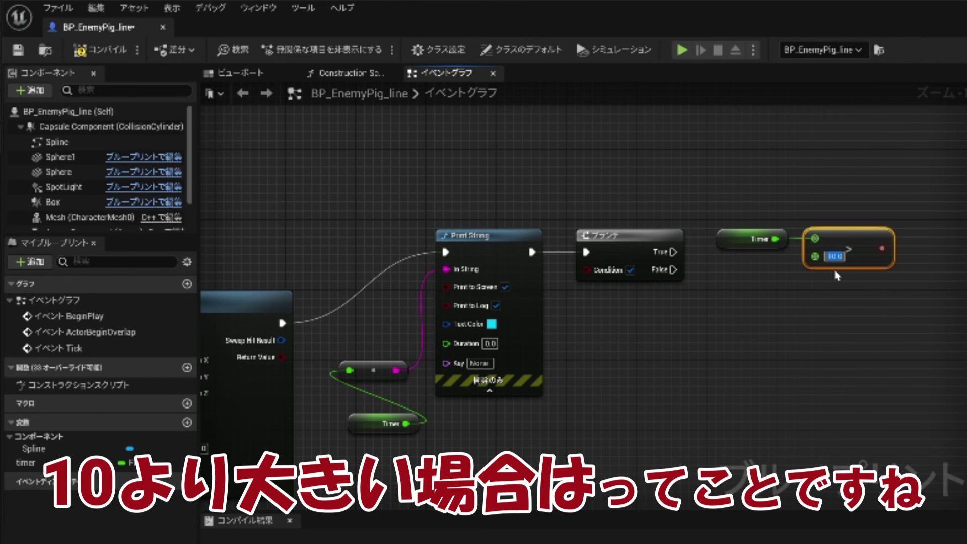
click(740, 183)
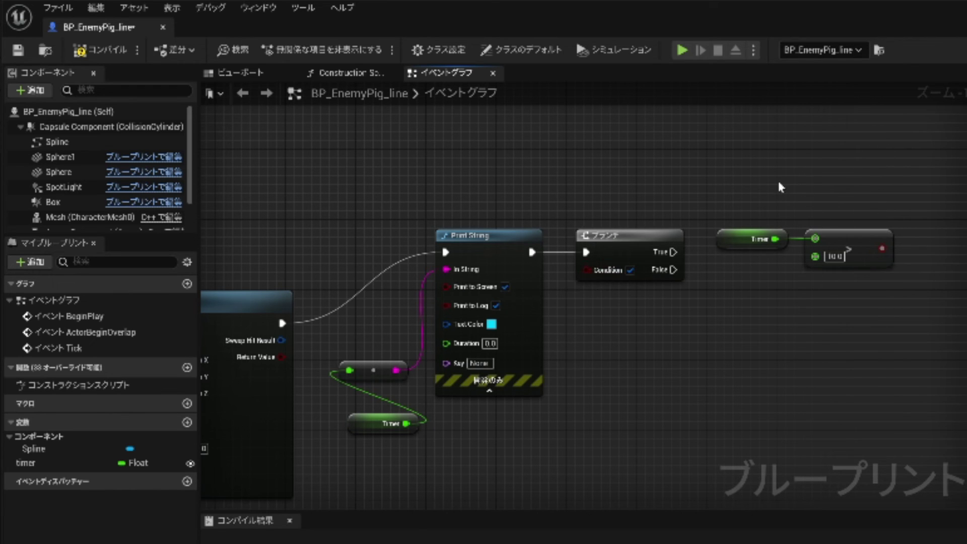
Step: Place the comparison below the Branch and wire its result into Branch's Condition
drag(778, 220, 844, 288)
drag(847, 233, 678, 306)
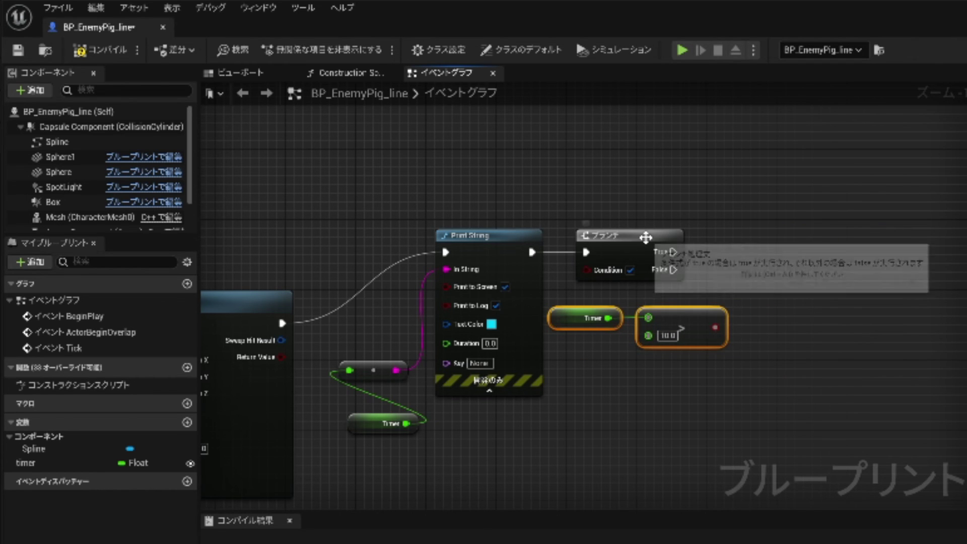
drag(630, 235, 786, 233)
drag(715, 327, 742, 268)
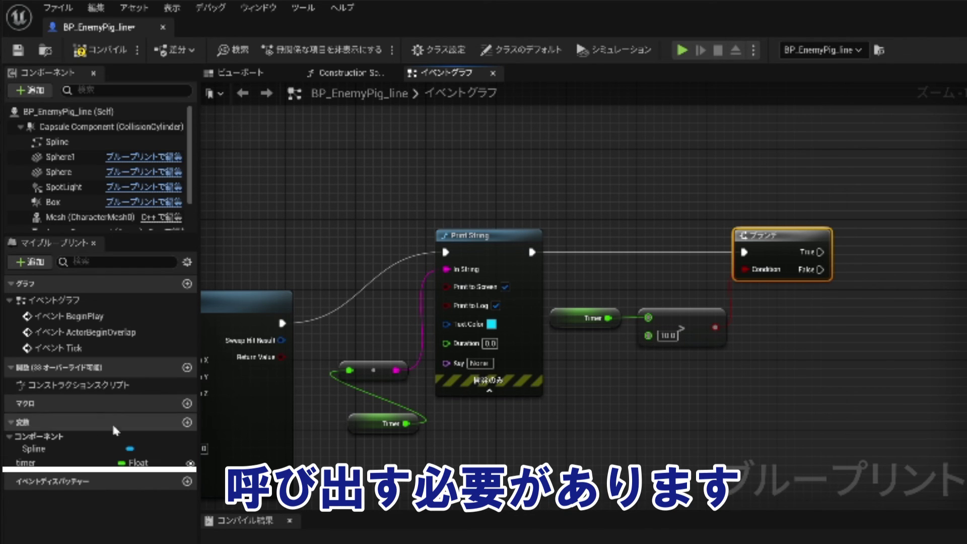
Step: Wire Branch's True output to a Set timer node with value 0 and compile the blueprint
mouse_move(83, 462)
mouse_down()
mouse_move(440, 401)
mouse_move(859, 218)
mouse_up()
click(886, 253)
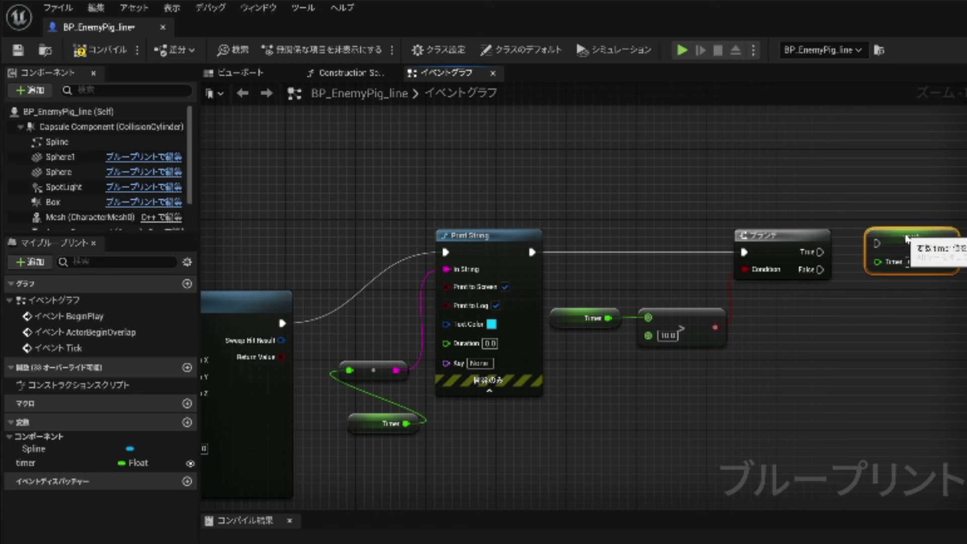
drag(819, 252, 866, 217)
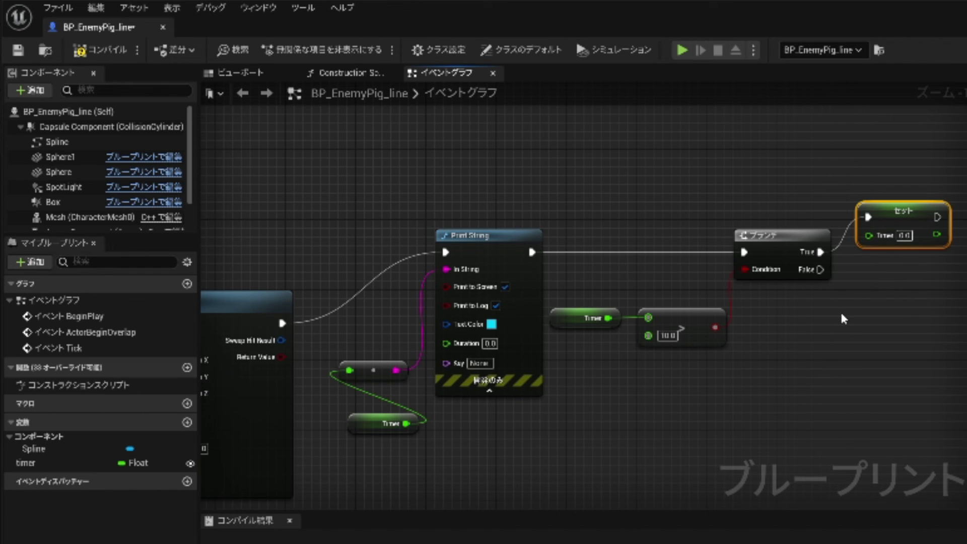
click(101, 50)
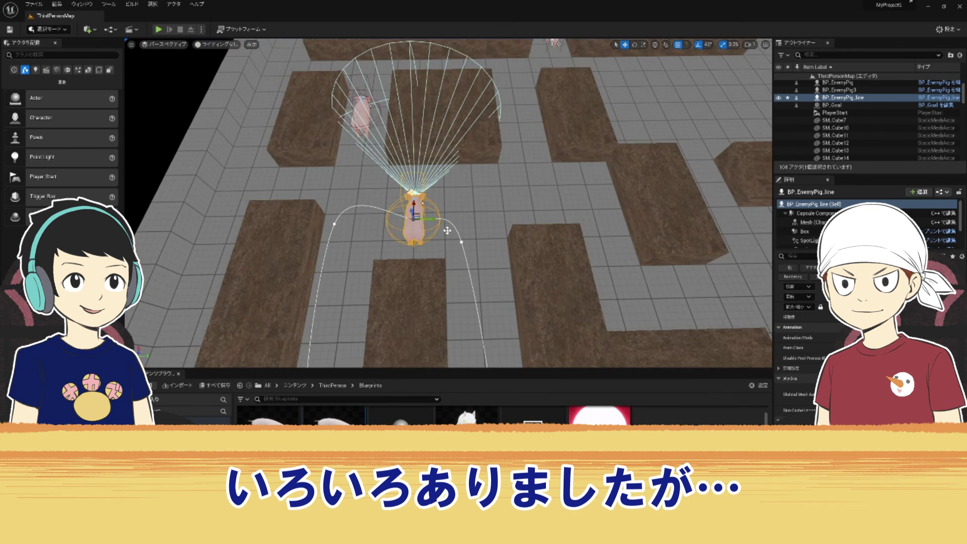
Step: Zoom the level viewport out to view the whole maze and the pig's looping spline
scroll(447, 231, up, 2)
scroll(448, 228, up, 5)
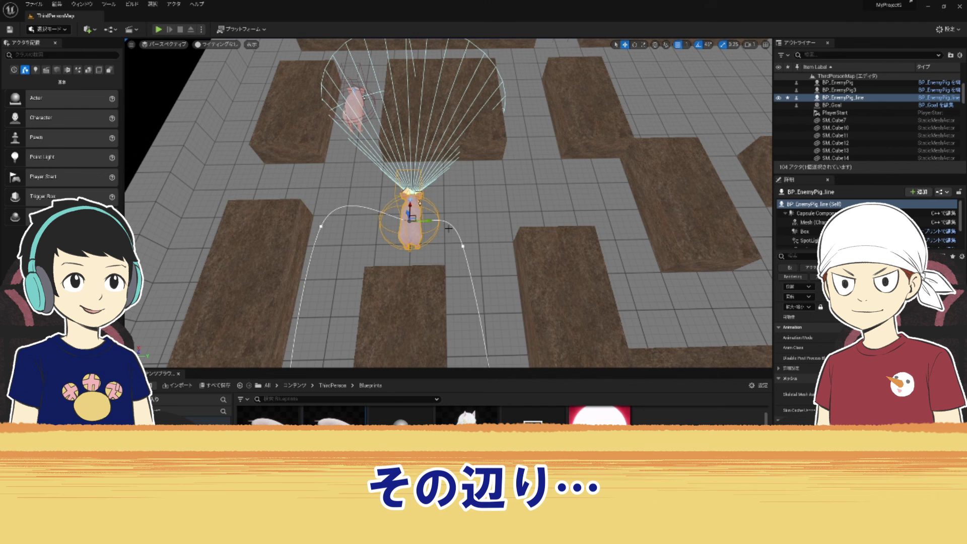
scroll(448, 229, down, 5)
scroll(438, 246, down, 2)
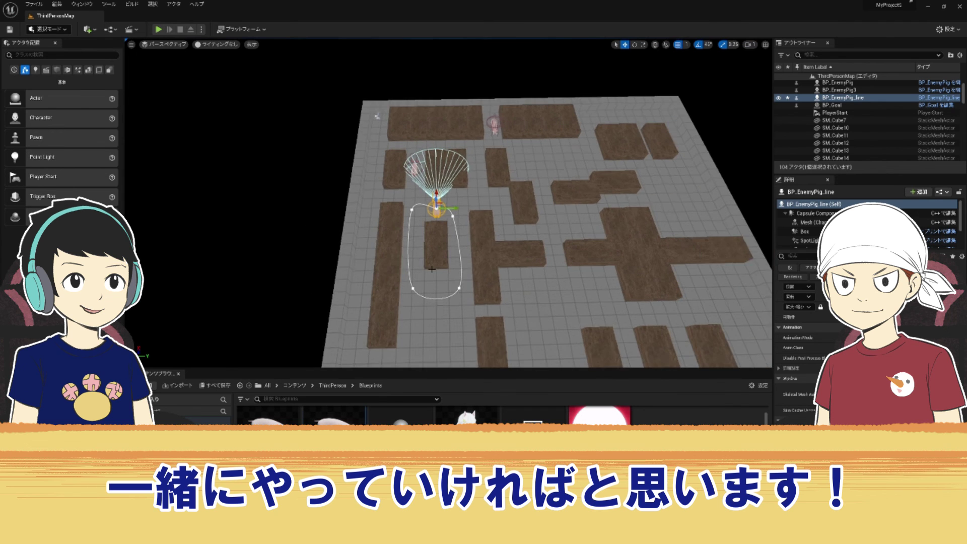
scroll(433, 262, down, 2)
scroll(431, 269, down, 2)
scroll(518, 236, up, 5)
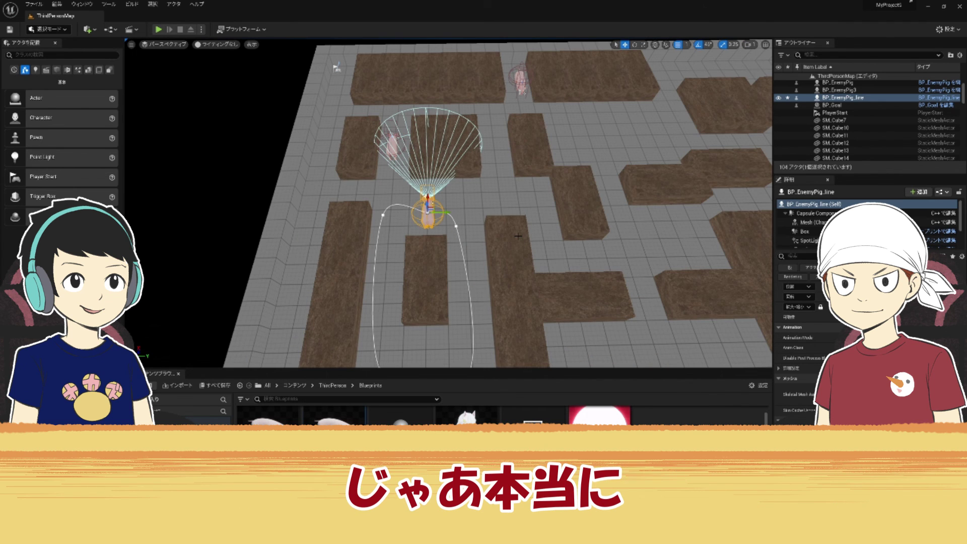